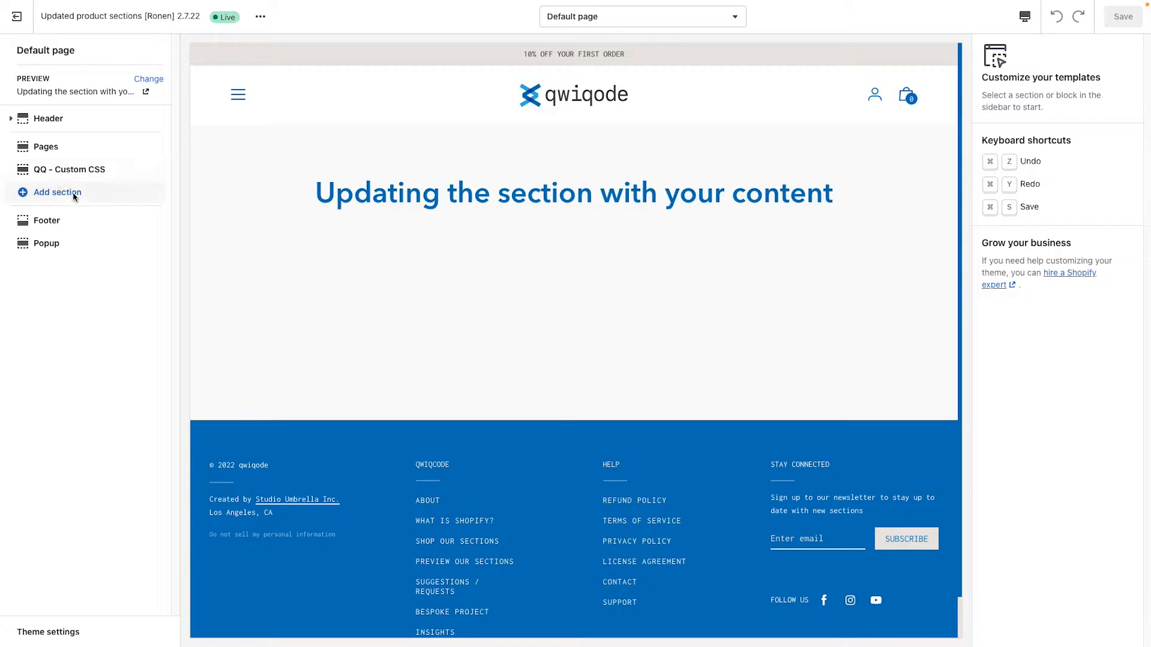
- Add the QQ - Info Accordion section to the page and look through its section settings
left_click(104, 194)
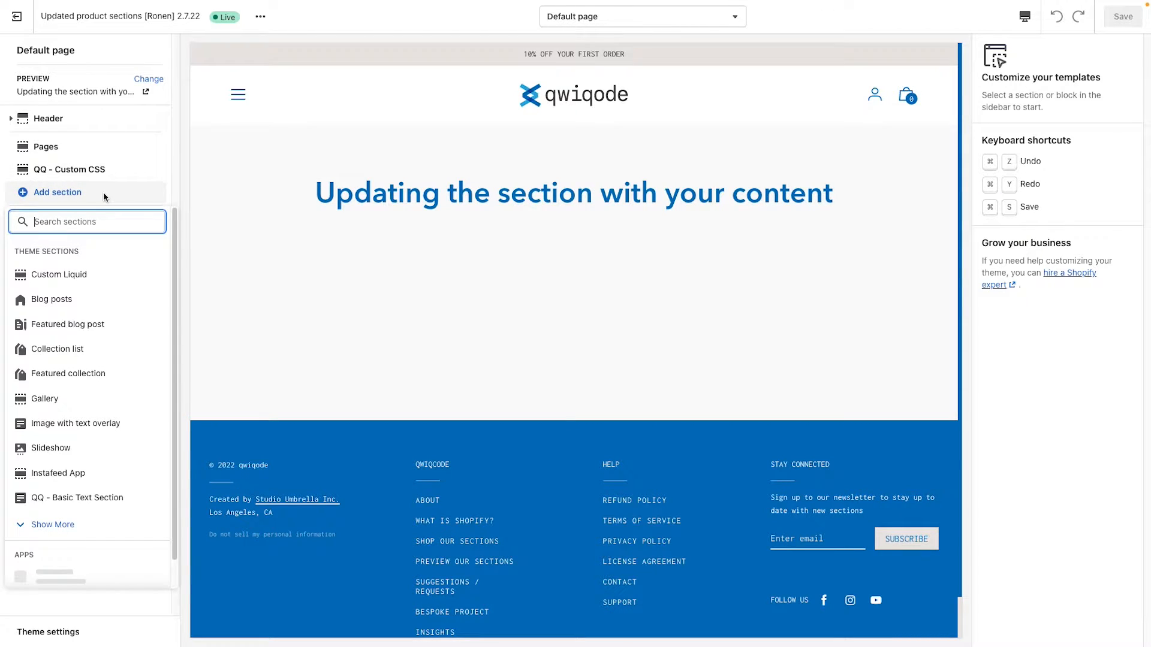
type("info")
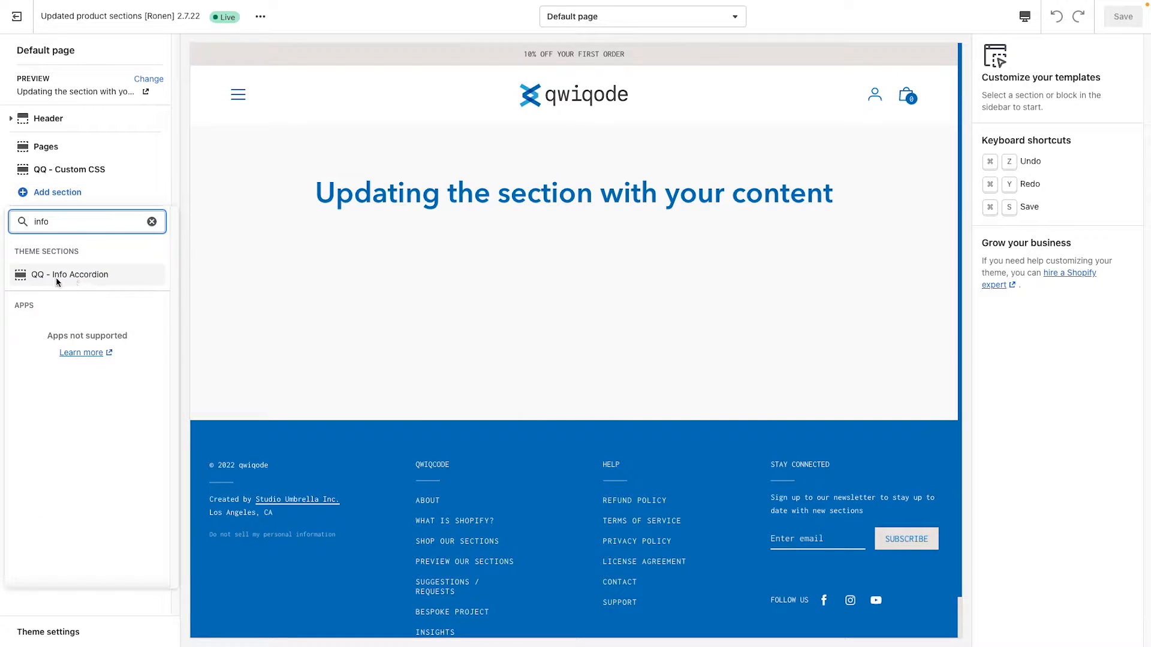
left_click(70, 275)
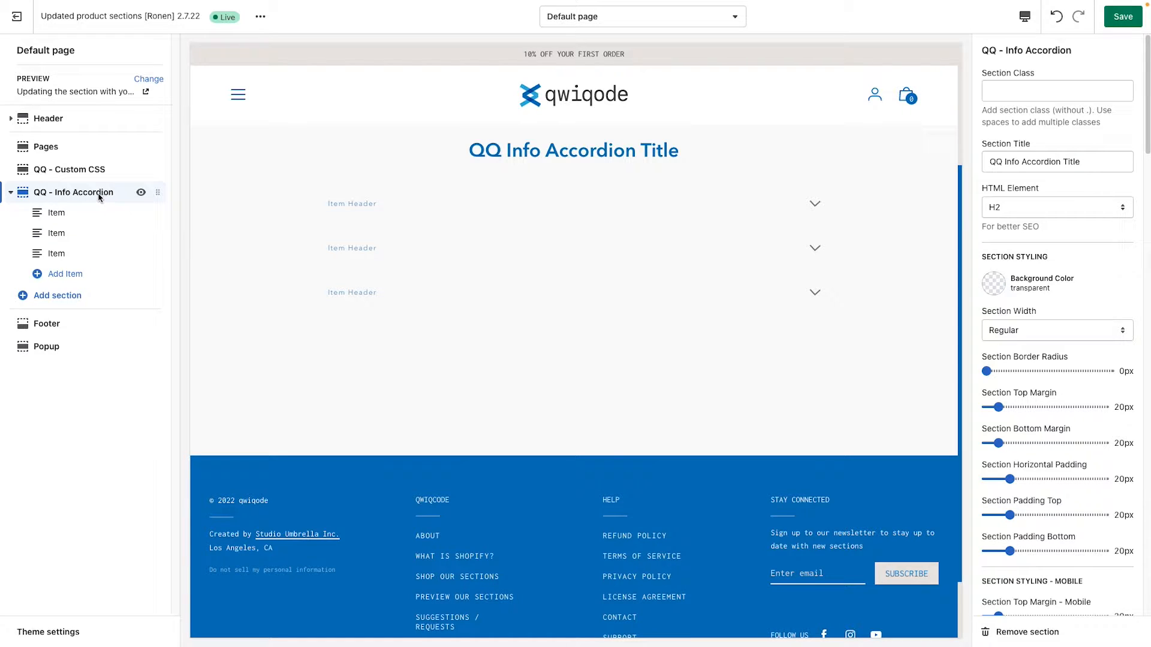
left_click(79, 193)
scroll(1059, 357, "down", 8)
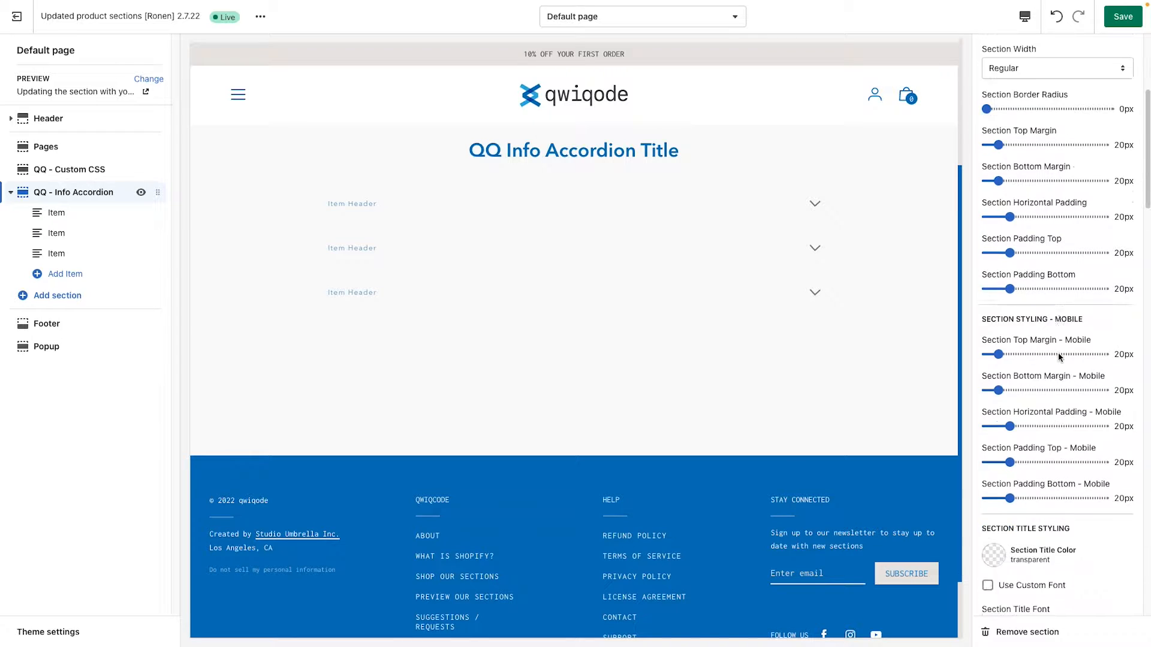
scroll(1059, 357, "up", 8)
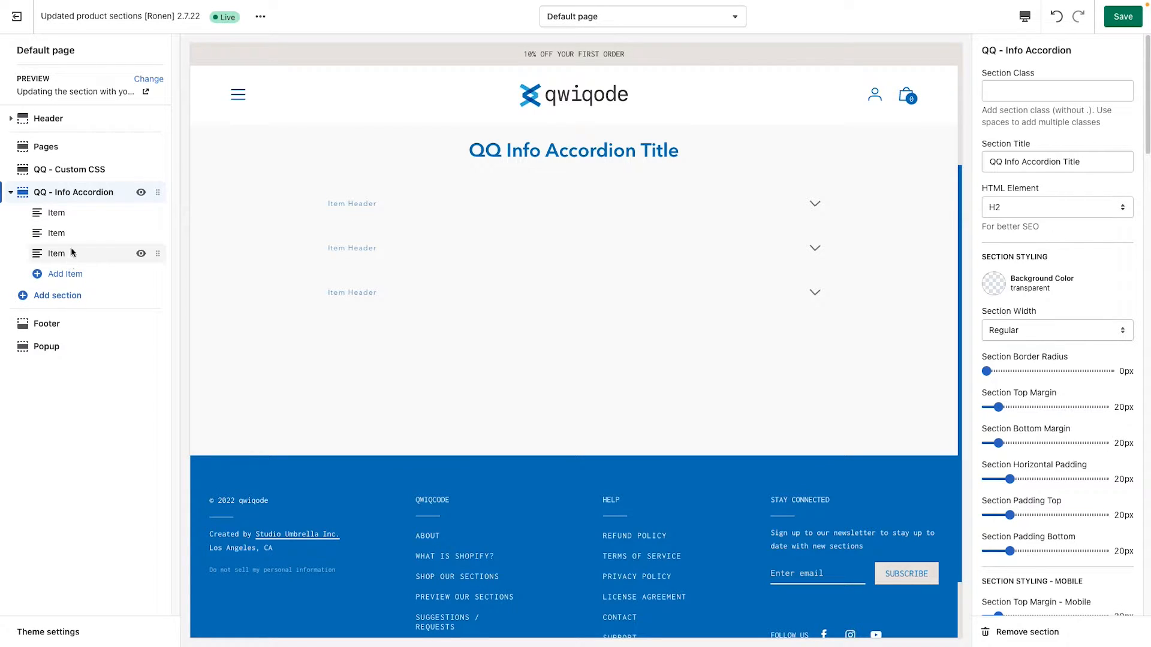
- Set the first accordion item's header to "What are you shipping costs?"
left_click(71, 220)
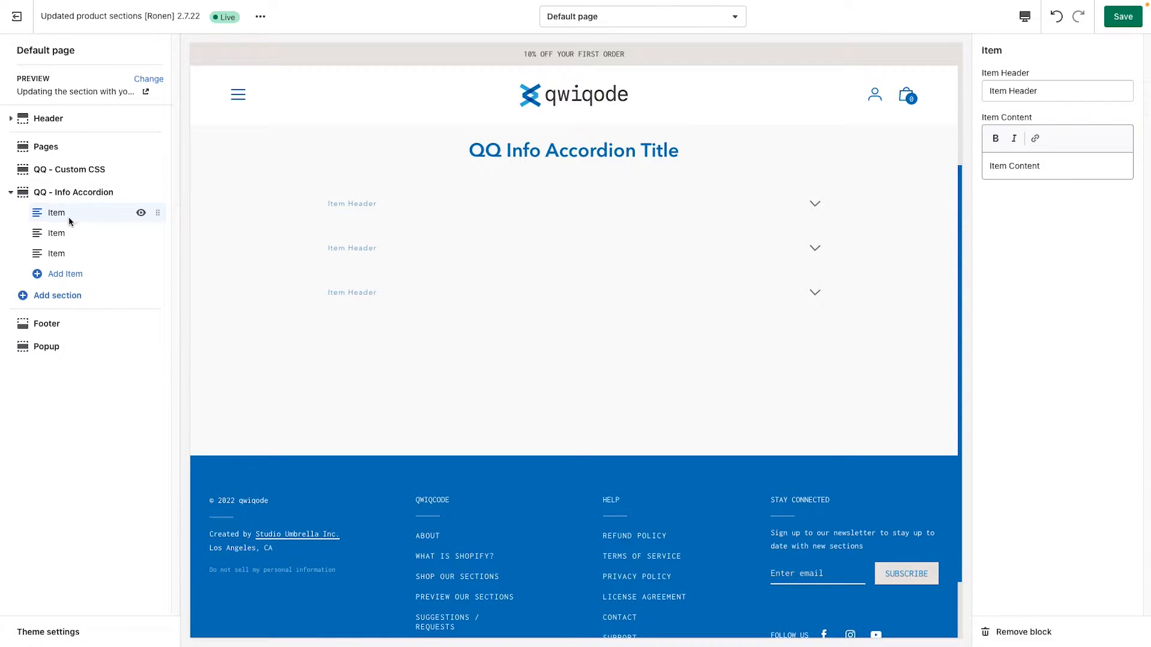
left_click_drag(1055, 91, 966, 90)
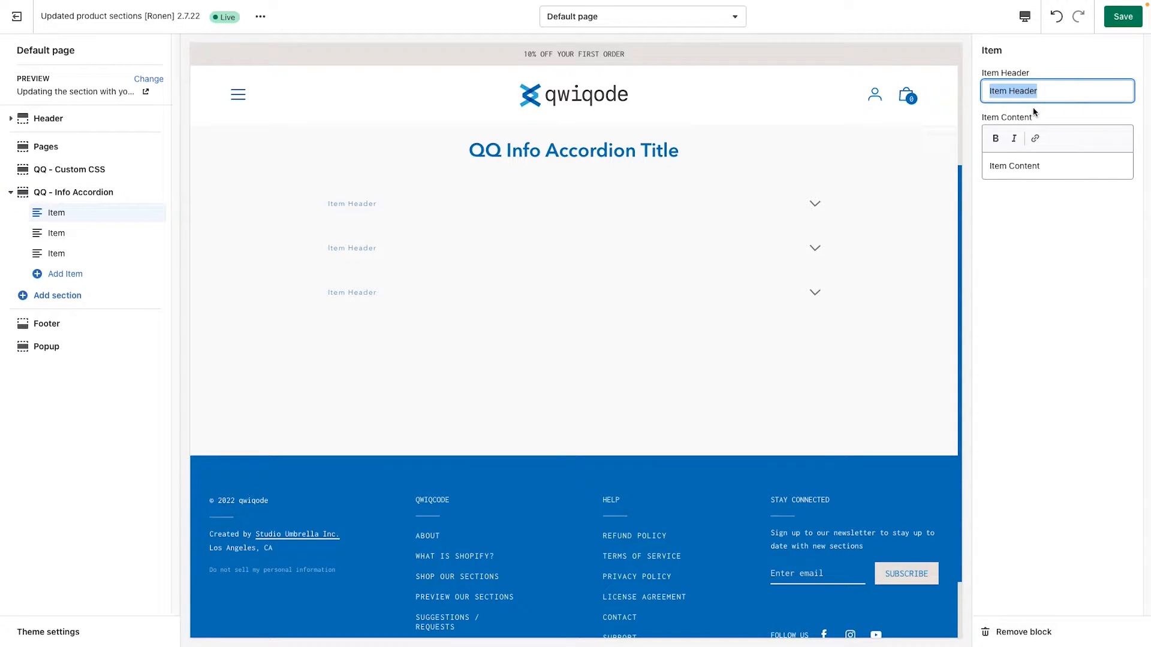
type("What are you shipping costs?")
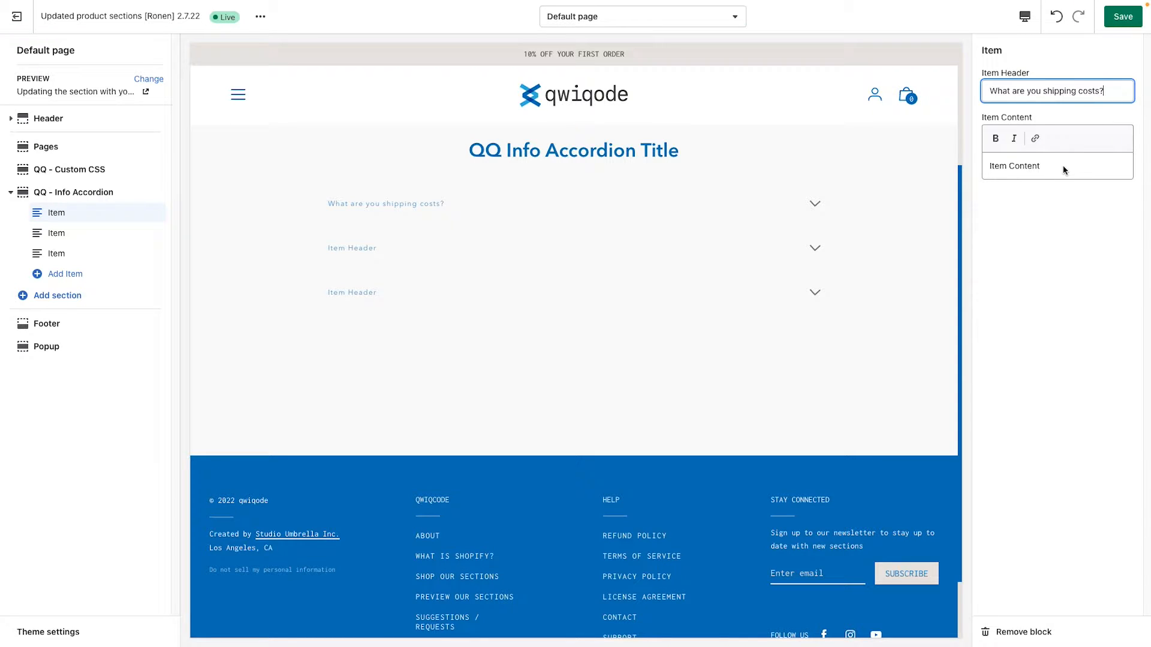
- Fill the first item's content with repeated "Lorem Ipsum," text and test expanding and collapsing that item in the preview
left_click(1046, 166)
key("ctrl+a")
type("Lor")
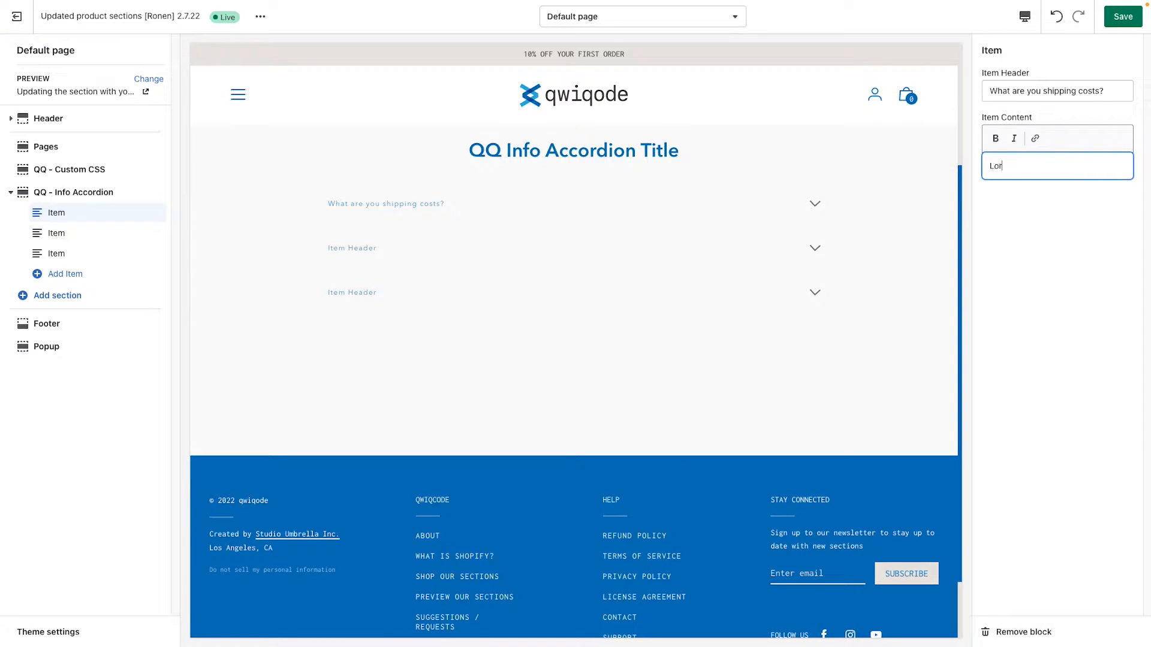
type("em Ipsum")
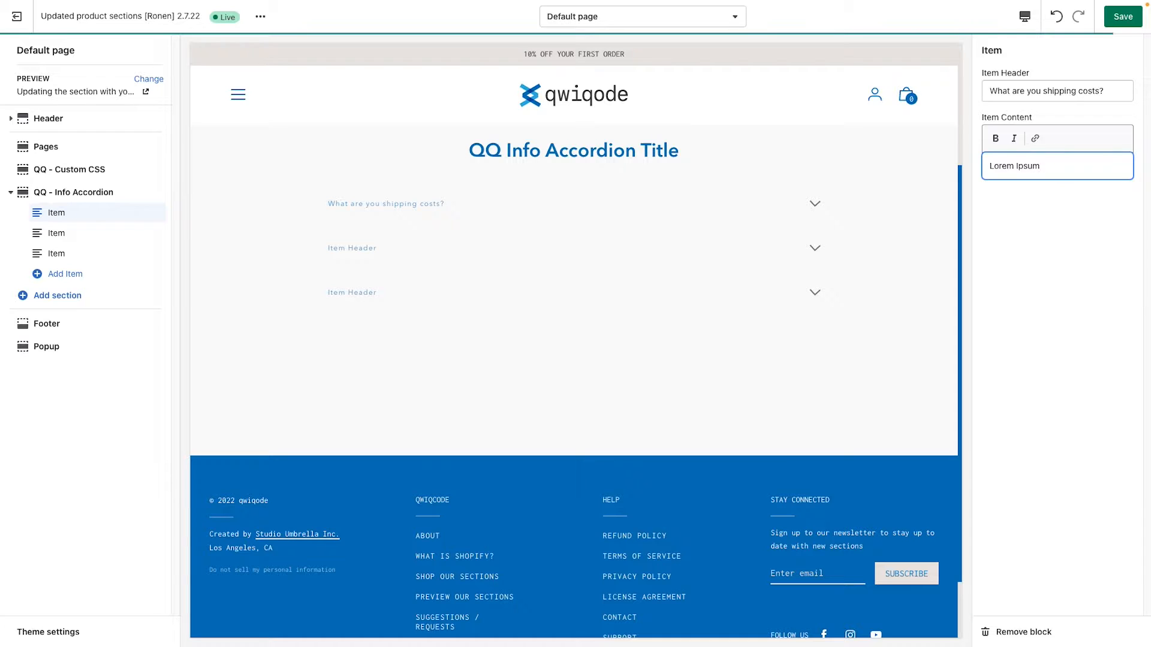
key("ctrl+a")
key("ctrl+c")
key("ctrl+v")
key("ctrl+v")
key("ctrl+v")
key("ctrl+v")
key("ctrl+v")
key("ctrl+v")
key("ctrl+v")
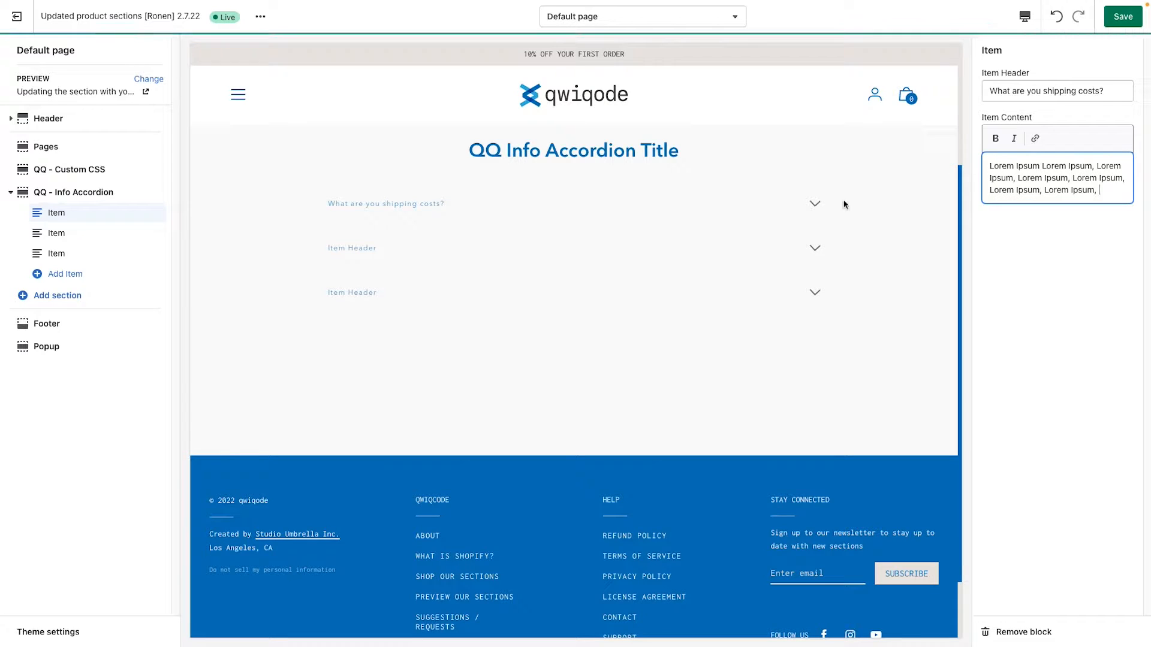
left_click(816, 204)
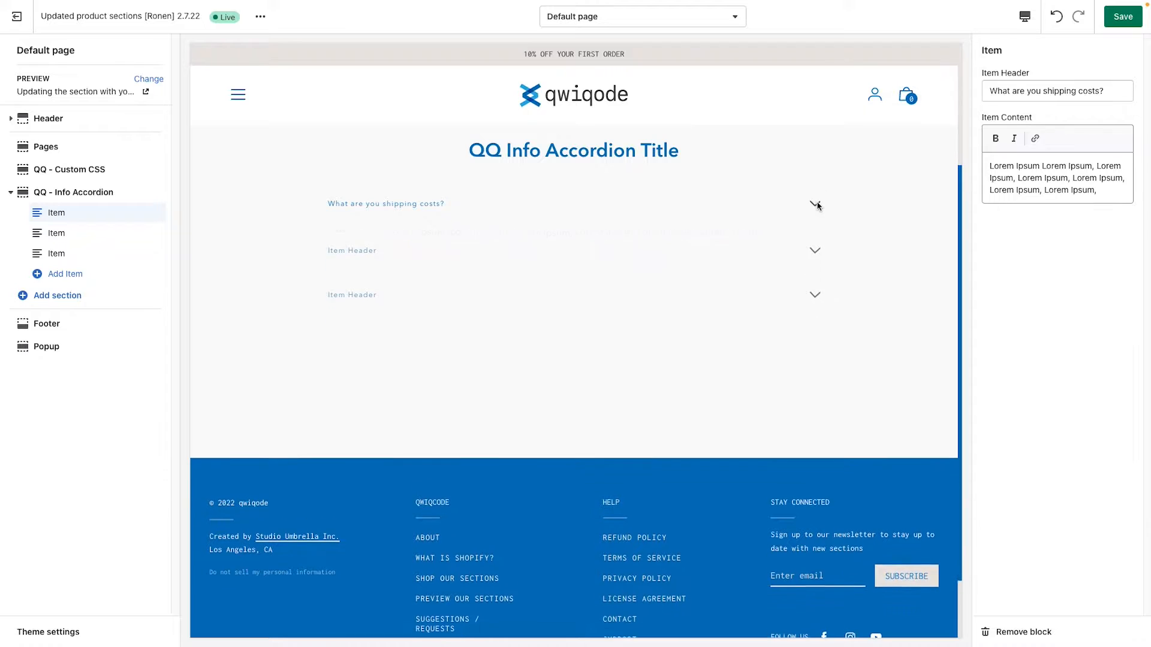
left_click(460, 219)
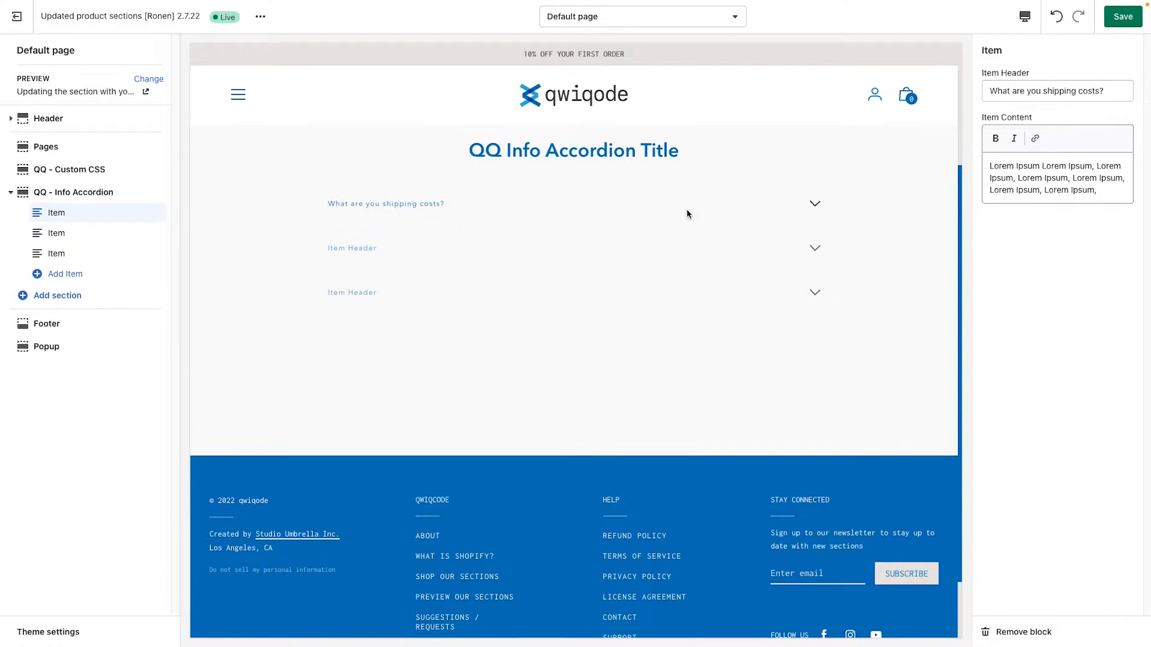
- Fill the second accordion item's content with repeated "Lorem Ipsum," text and set its header to "Are you products organic?"
left_click(92, 233)
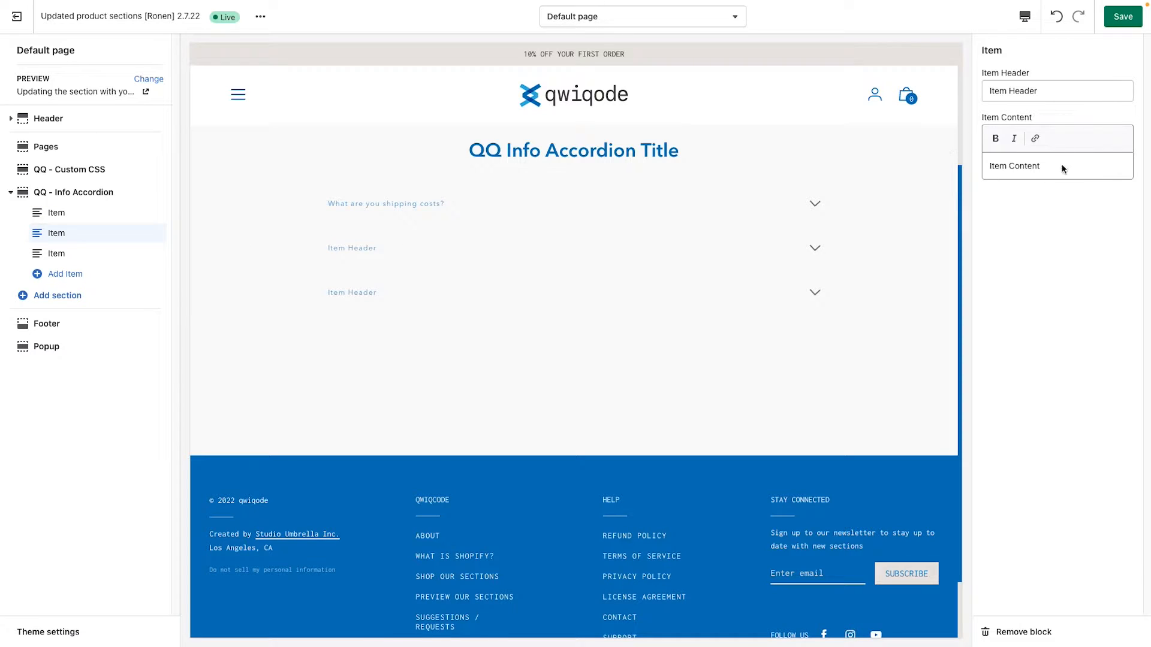
left_click_drag(1060, 166, 985, 168)
type("Lorem Ipsum, Lorem Ipsum, Lorem Ipsum, Lorem Ipsum, Lorem Ipsum, Lorem Ipsum, Lorem Ipsum, Lorem Ipsum, Lorem Ipsum, Lorem Ipsum, Lorem Ipsum, Lorem Ipsum,")
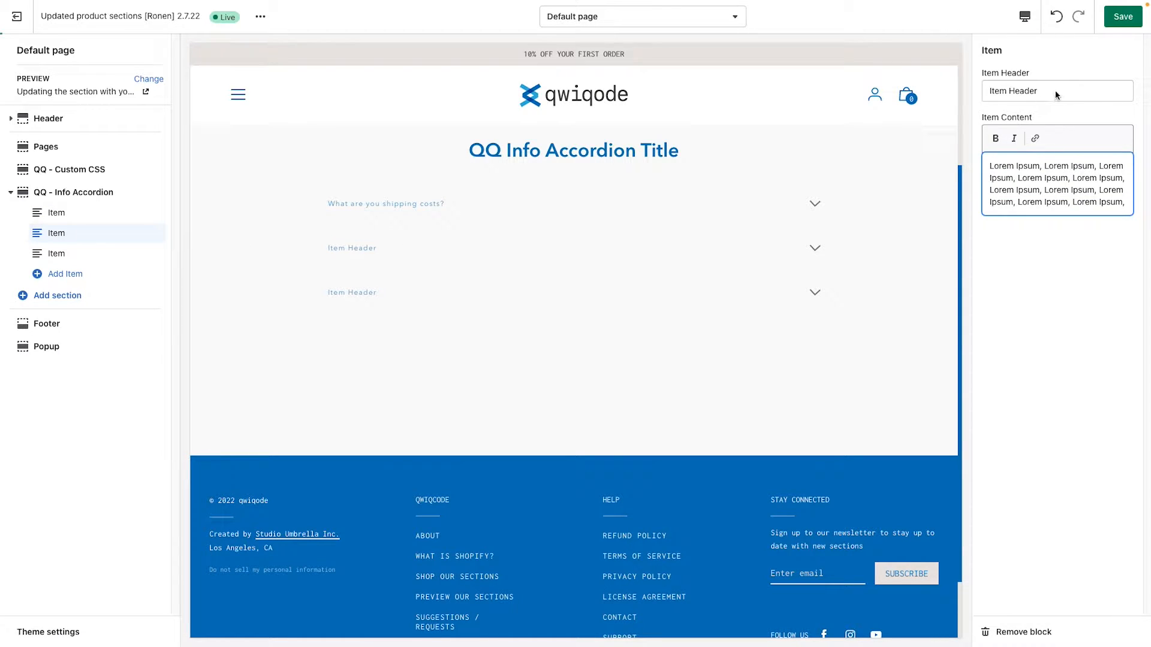
left_click_drag(1058, 91, 988, 91)
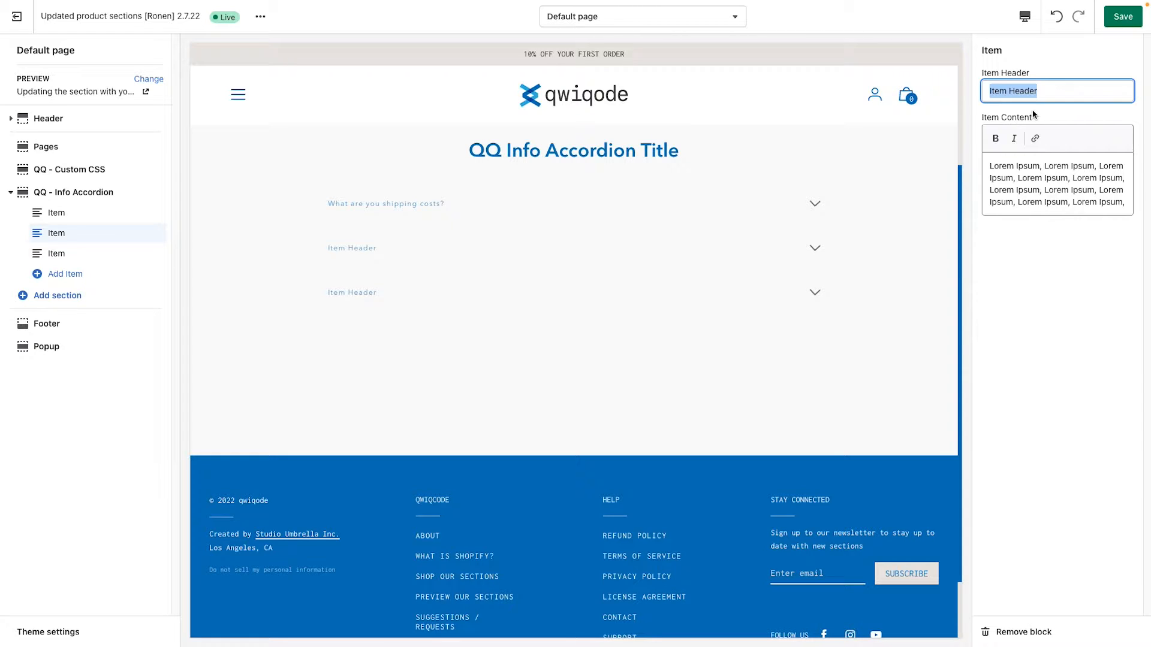
type("Are you produc")
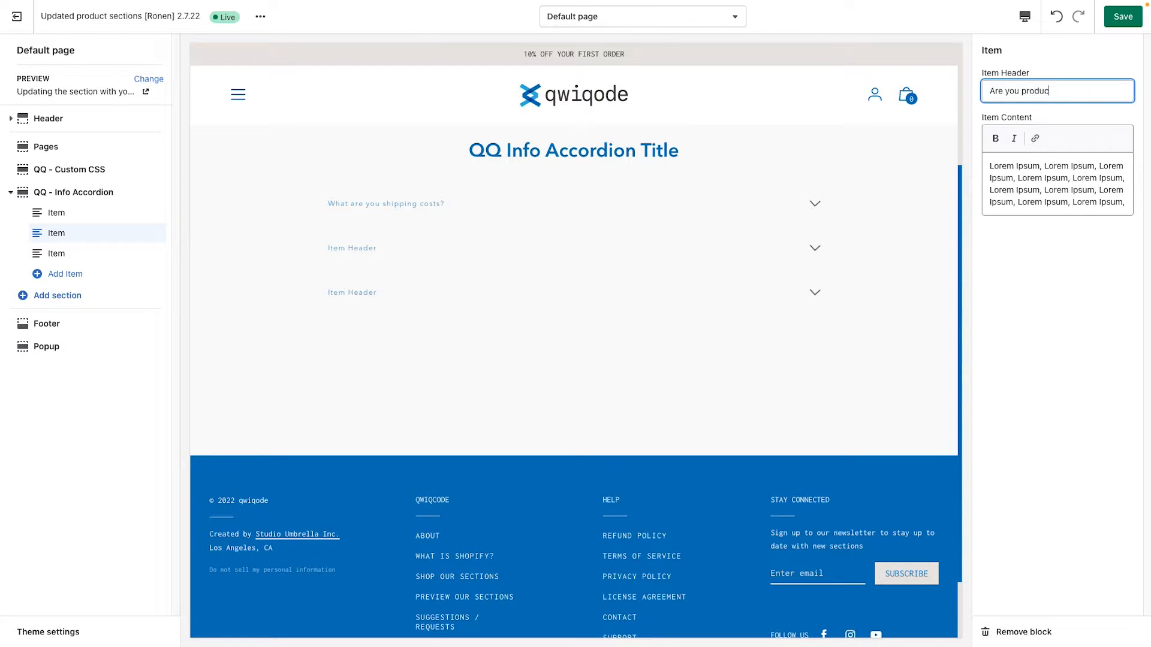
type("ts organic?")
- Set the third accordion item's header to "What is your refund policy?"
left_click(77, 259)
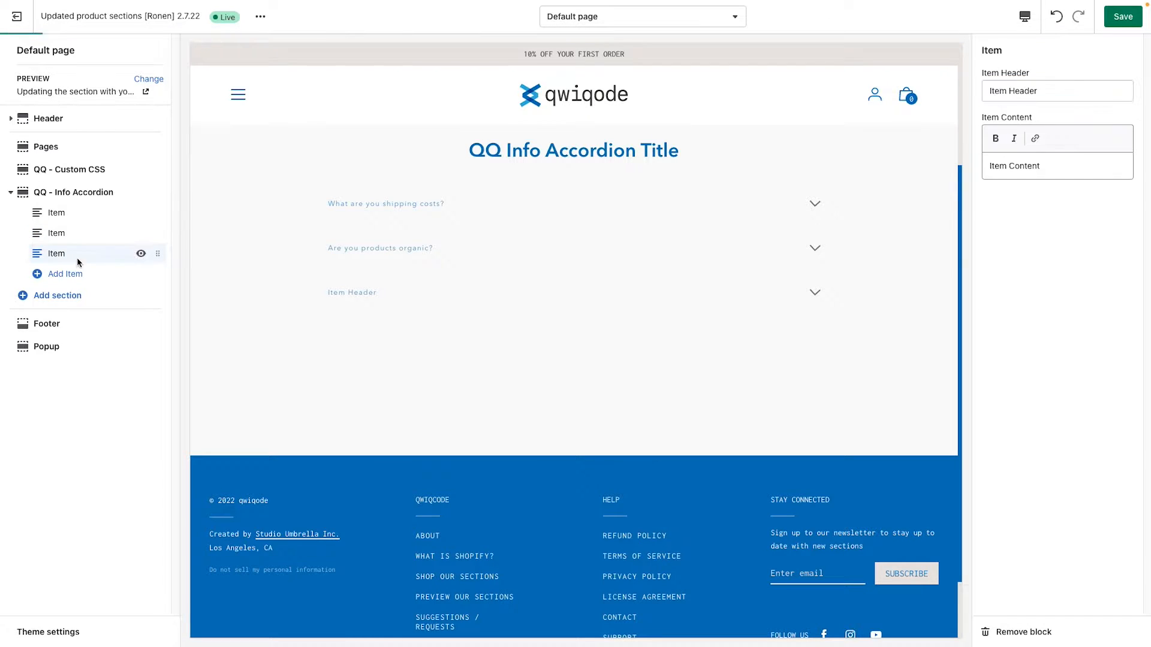
triple_click(1059, 92)
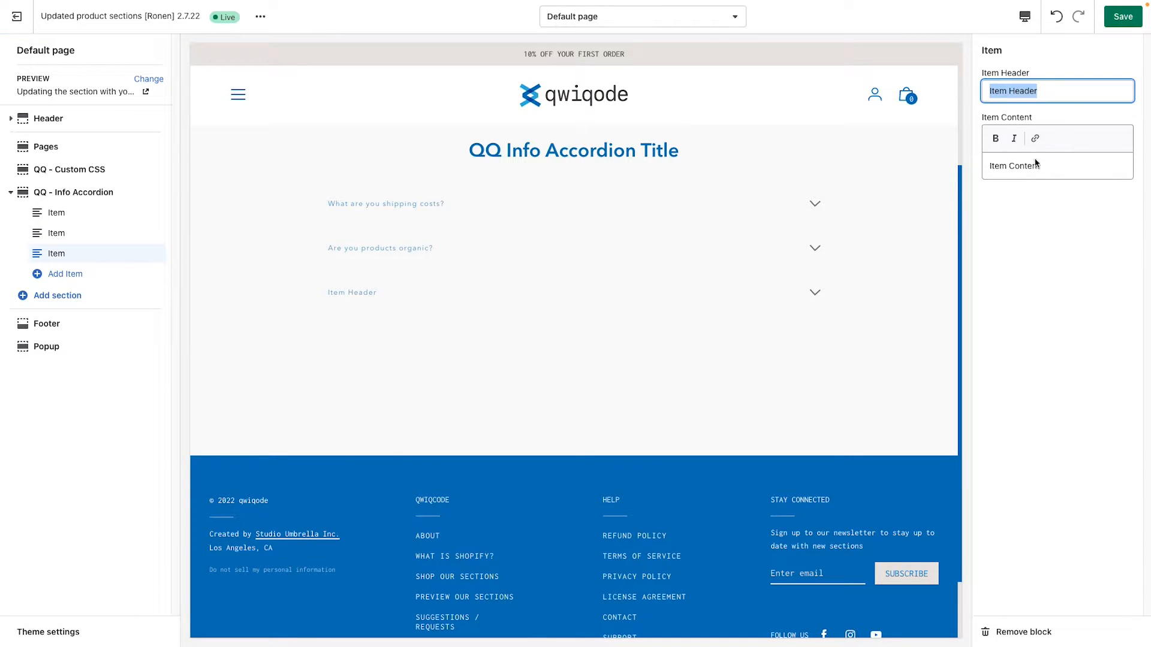
type("W")
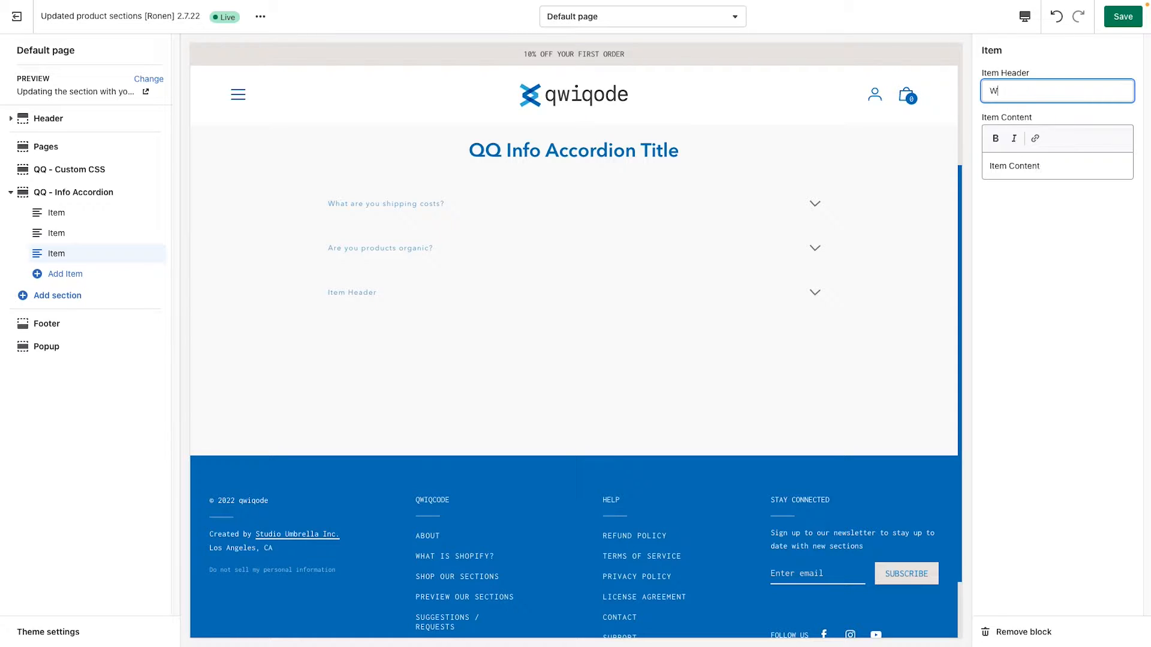
type("hat a")
key("BackSpace")
type("i")
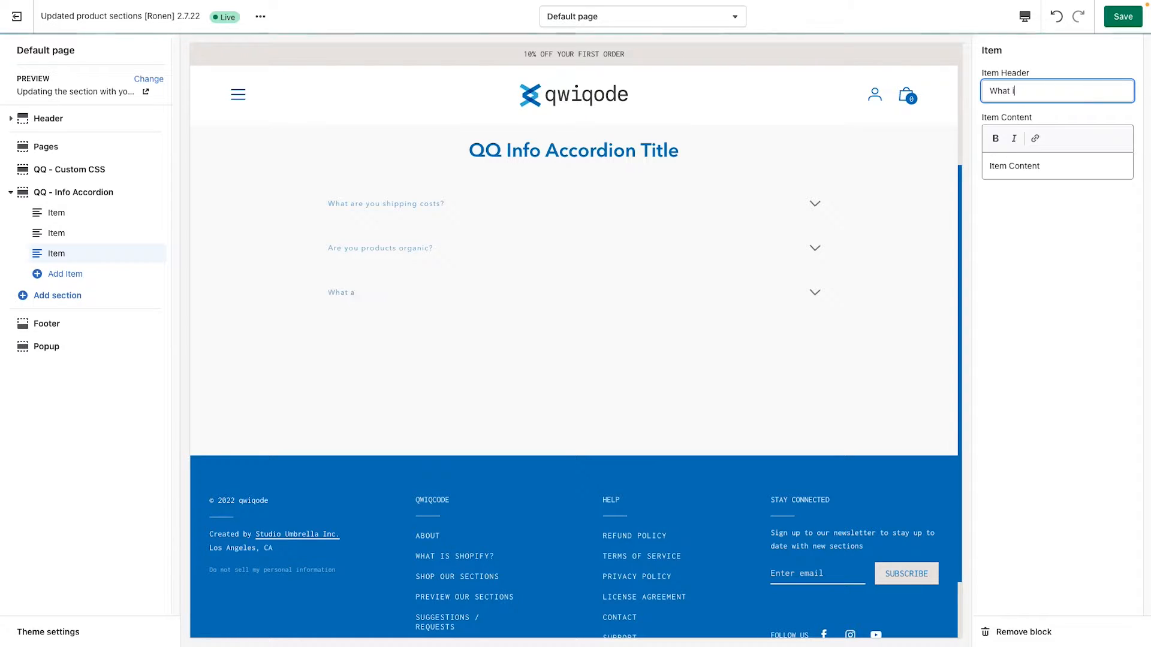
type("s your refund ")
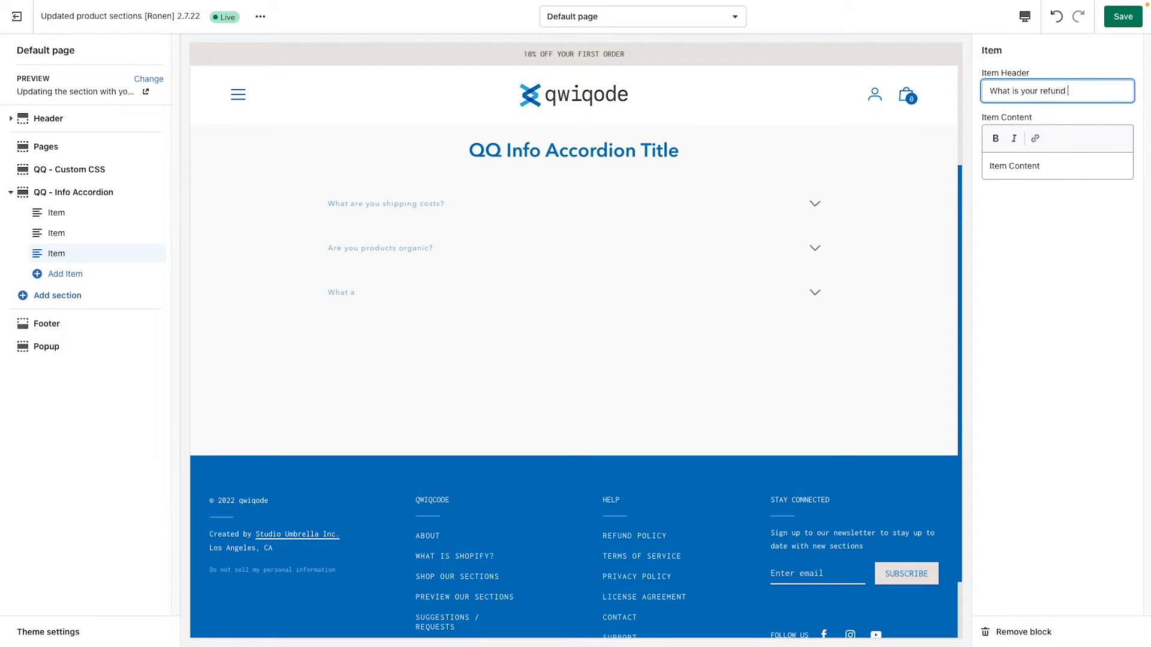
type("policy?")
- Replace the third item's content with "Lorem Ipsum," repeated seven times
left_click(1046, 168)
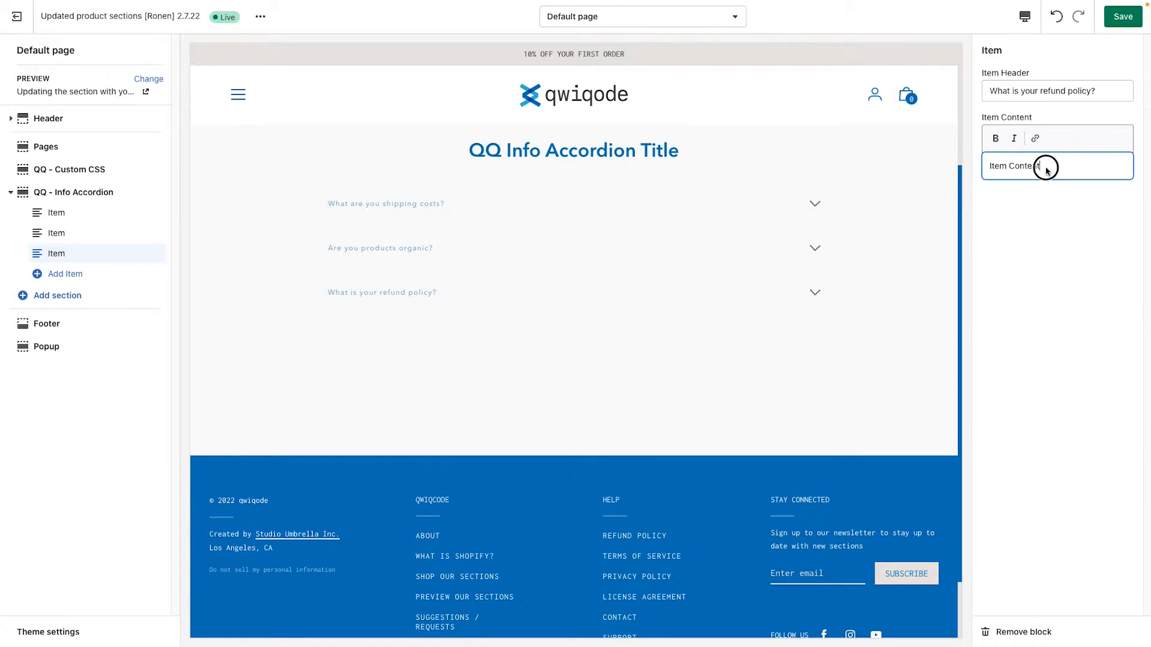
left_click_drag(1046, 168, 947, 169)
key("super+v")
key("super+v")
key("super+v")
key("super+v")
key("super+v")
key("super+v")
key("super+v")
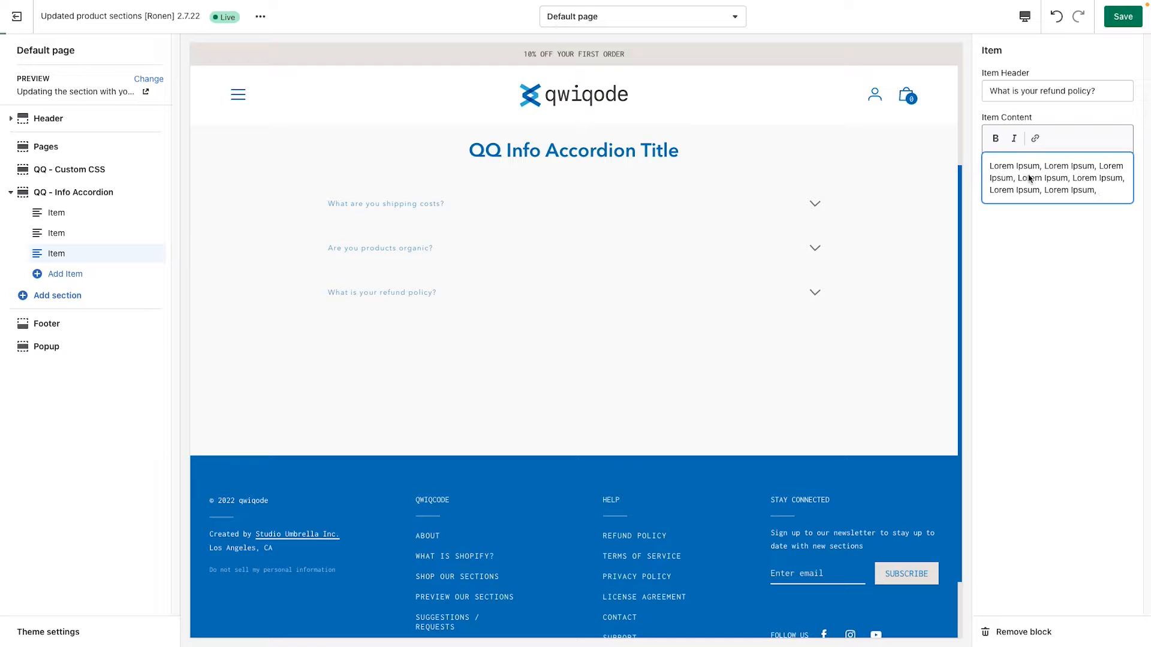
- Make the fourth "Lorem Ipsum" in the third item's content bold
left_click_drag(1067, 178, 1018, 182)
left_click(996, 139)
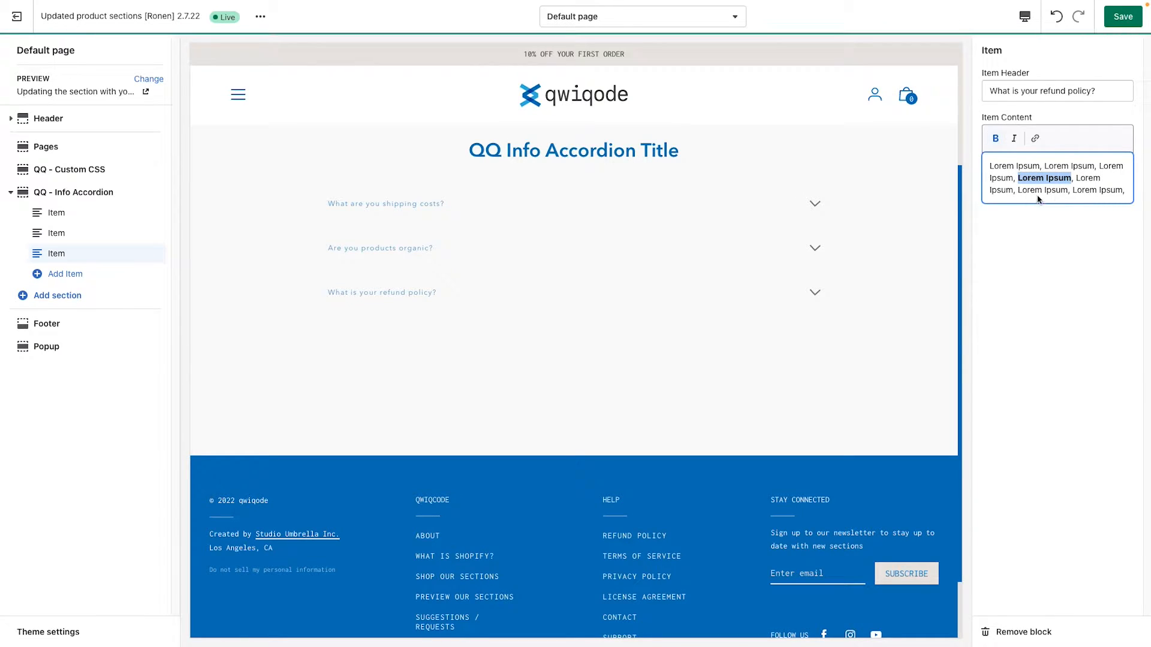
left_click(1091, 182)
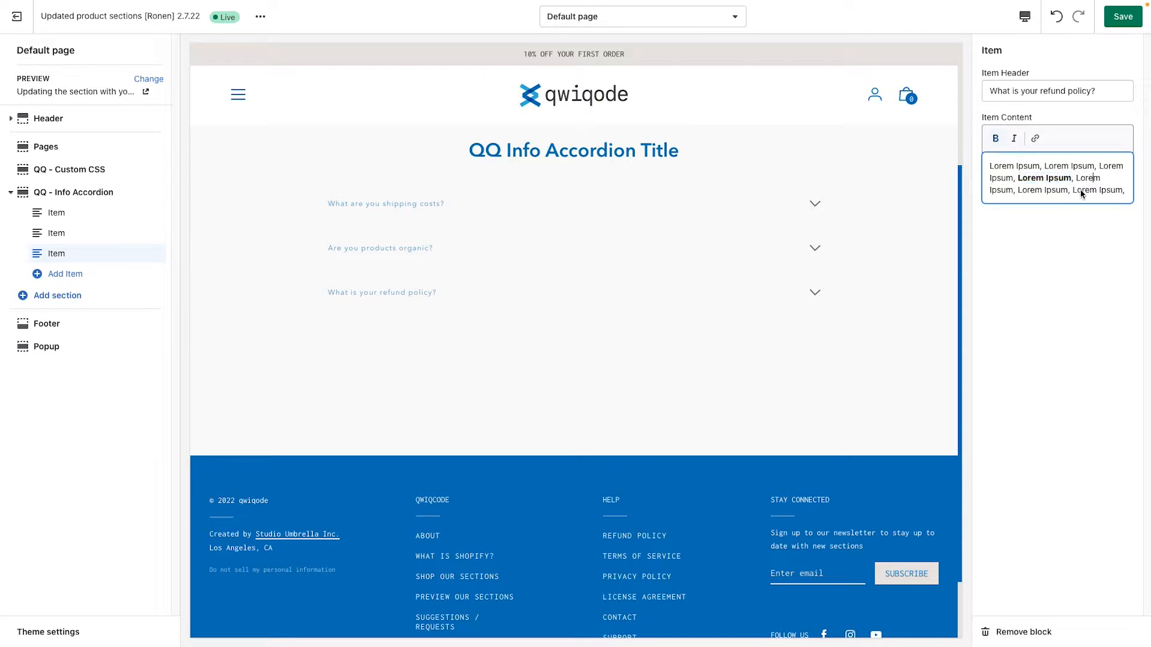
left_click_drag(1072, 193, 1124, 196)
- Add two more items to the QQ - Info Accordion section
left_click(110, 415)
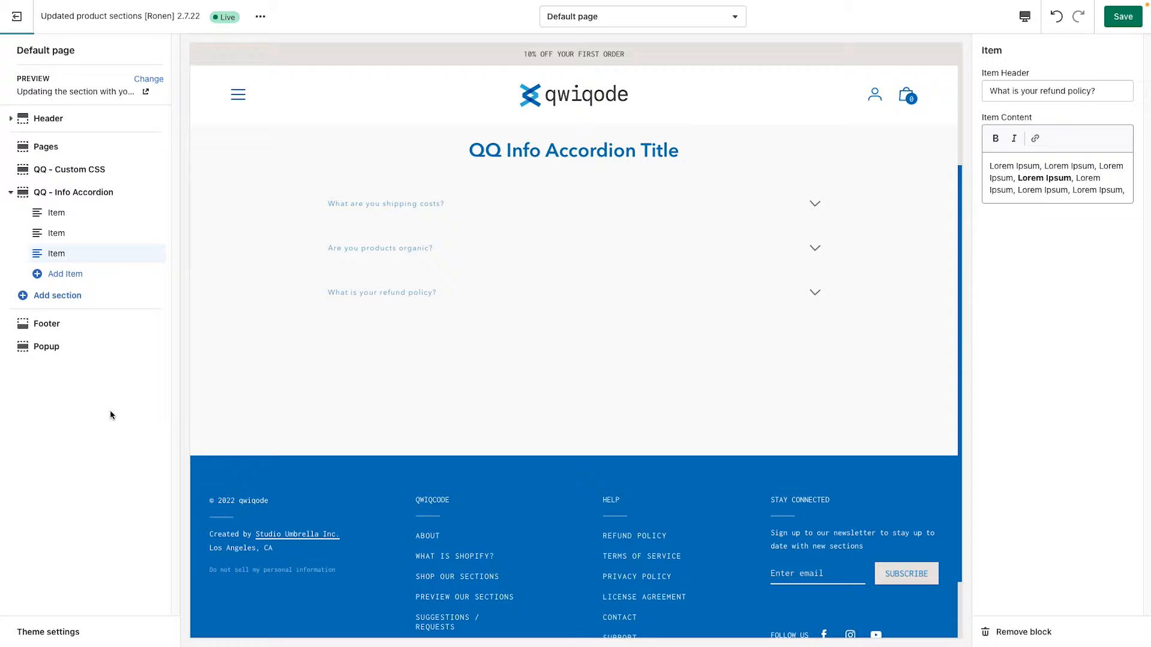
left_click(79, 274)
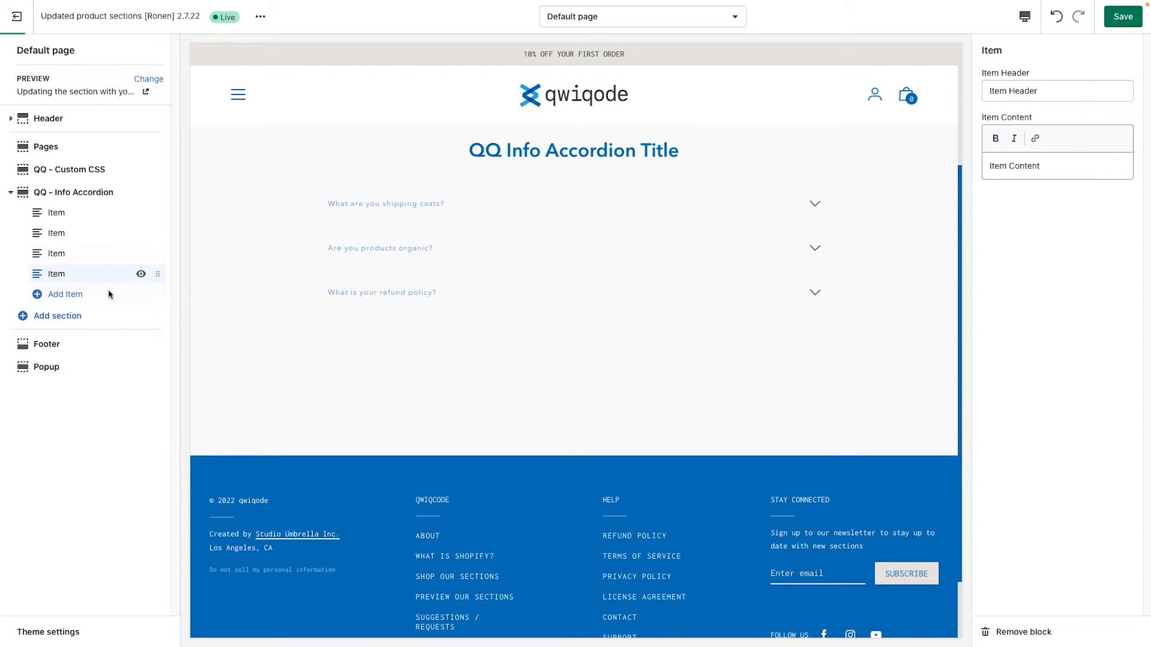
left_click(75, 295)
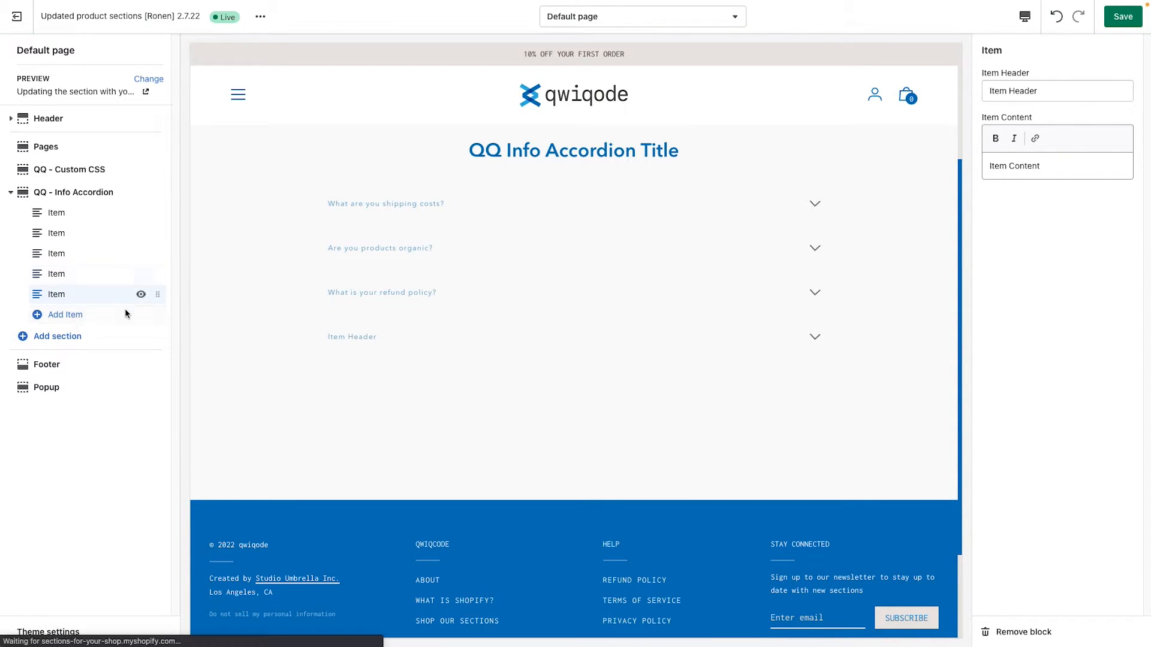
- Hide the fourth accordion item and remove it, then select the remaining last item
left_click(141, 274)
left_click(96, 275)
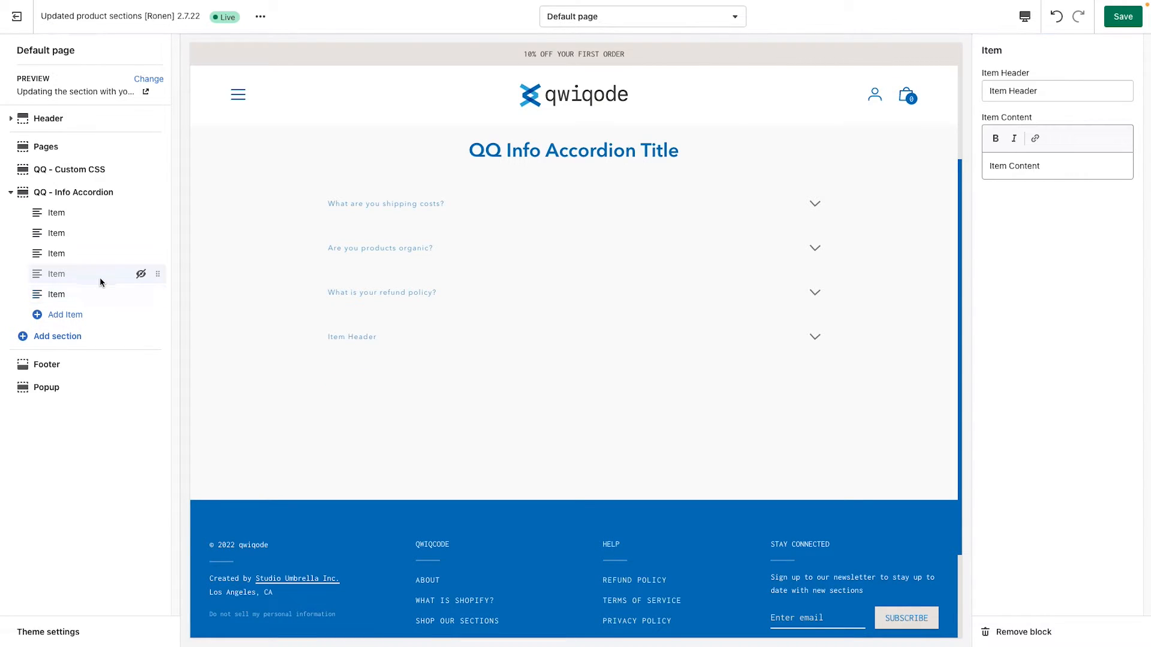
left_click(1016, 633)
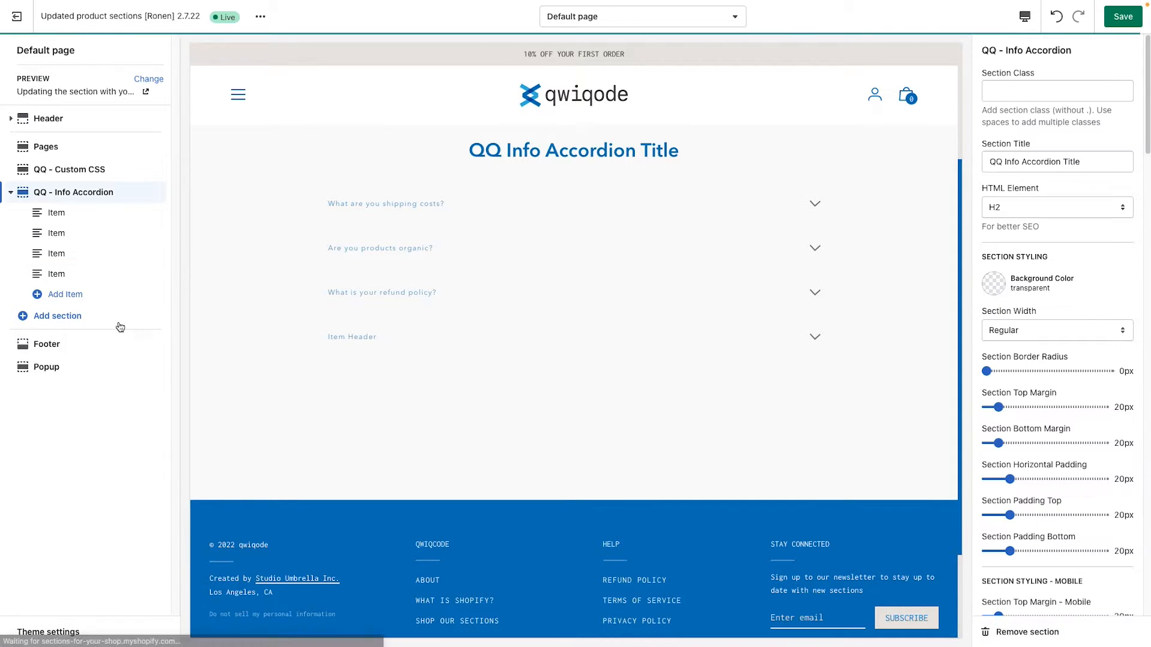
left_click(70, 279)
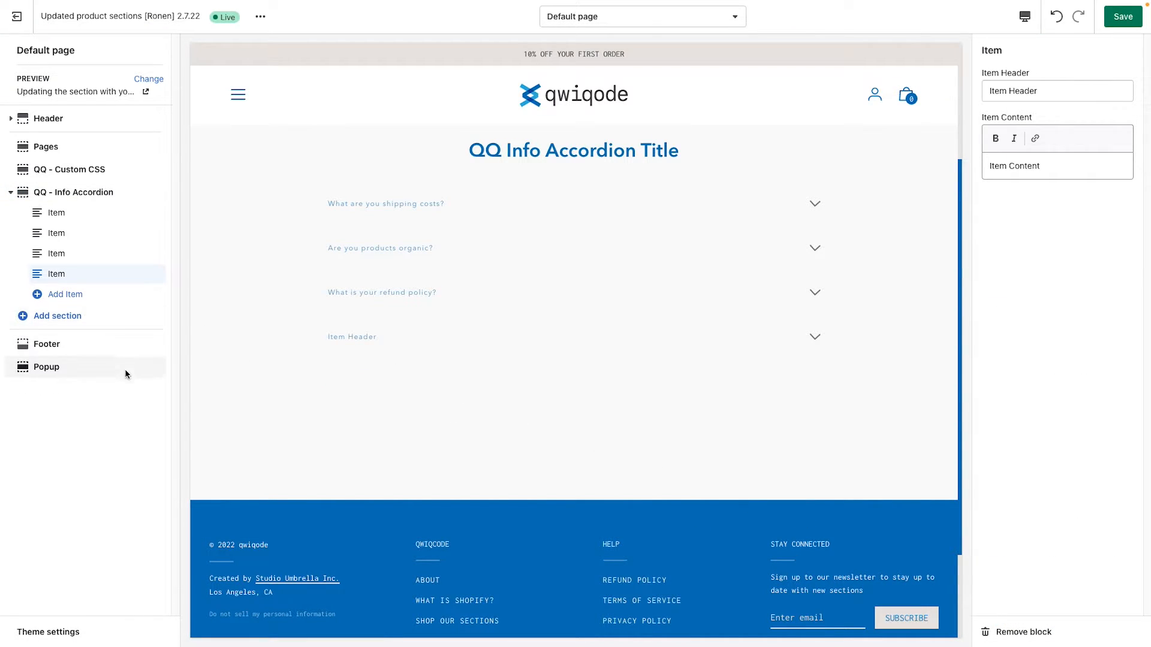
- Set the Info Accordion section's title to "FAQ"
left_click(75, 193)
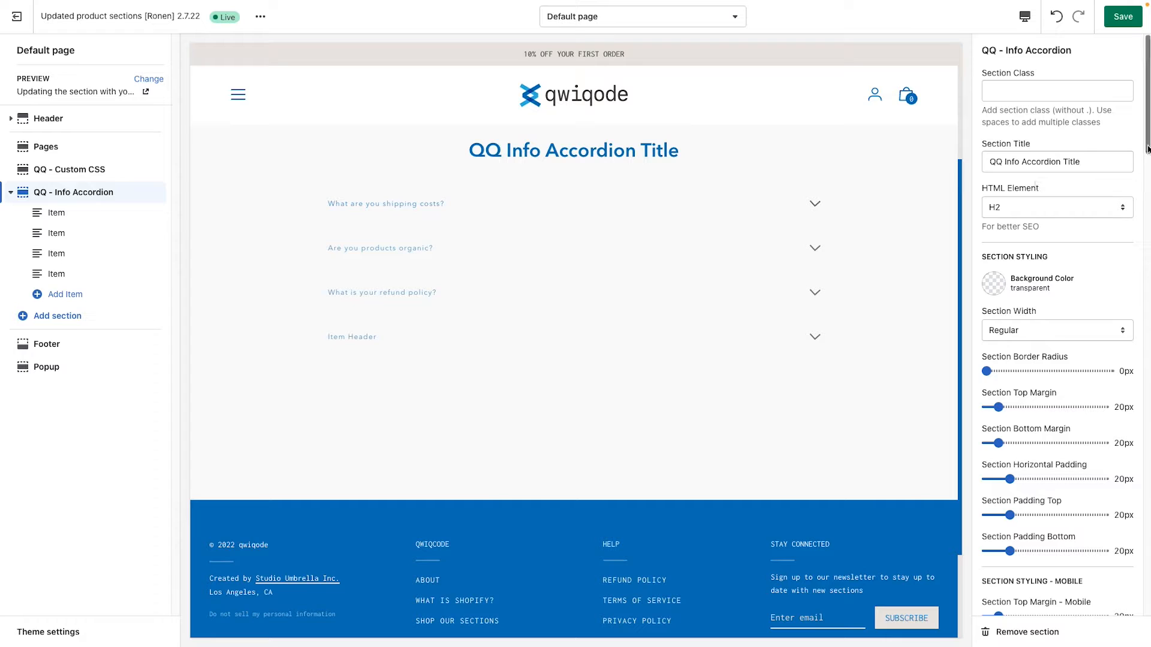
left_click(1092, 168)
left_click_drag(1138, 154, 882, 160)
type("FAQ")
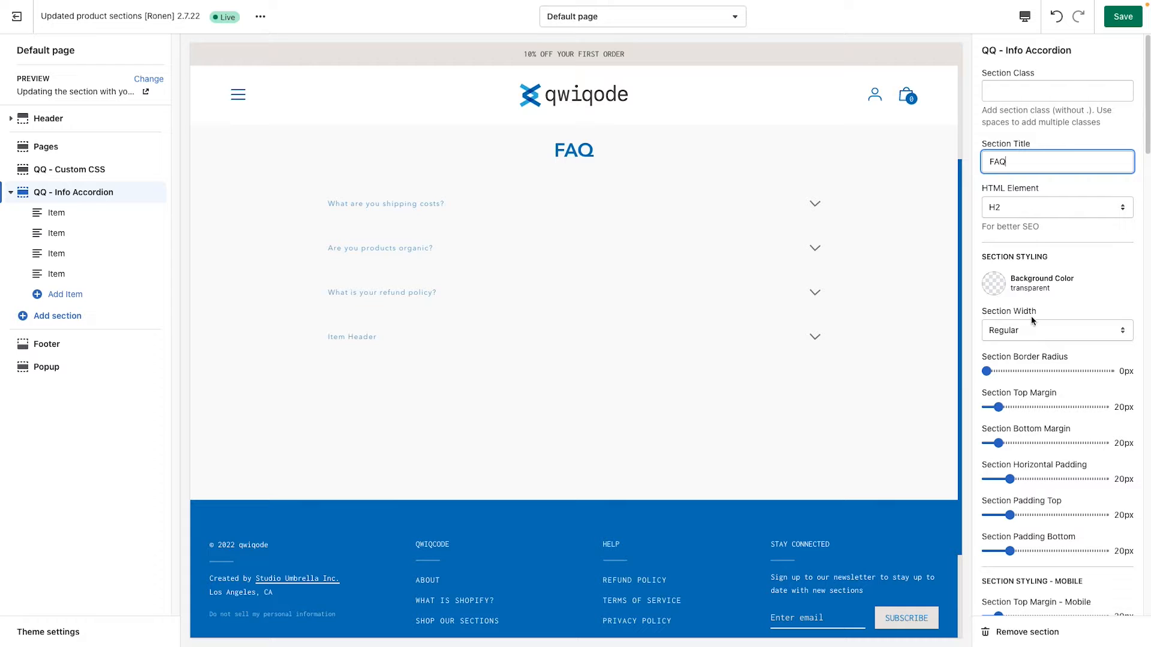
- Set the Info Accordion section's background color to #E5E5E5, keeping H2 as the title's HTML element
left_click(1034, 210)
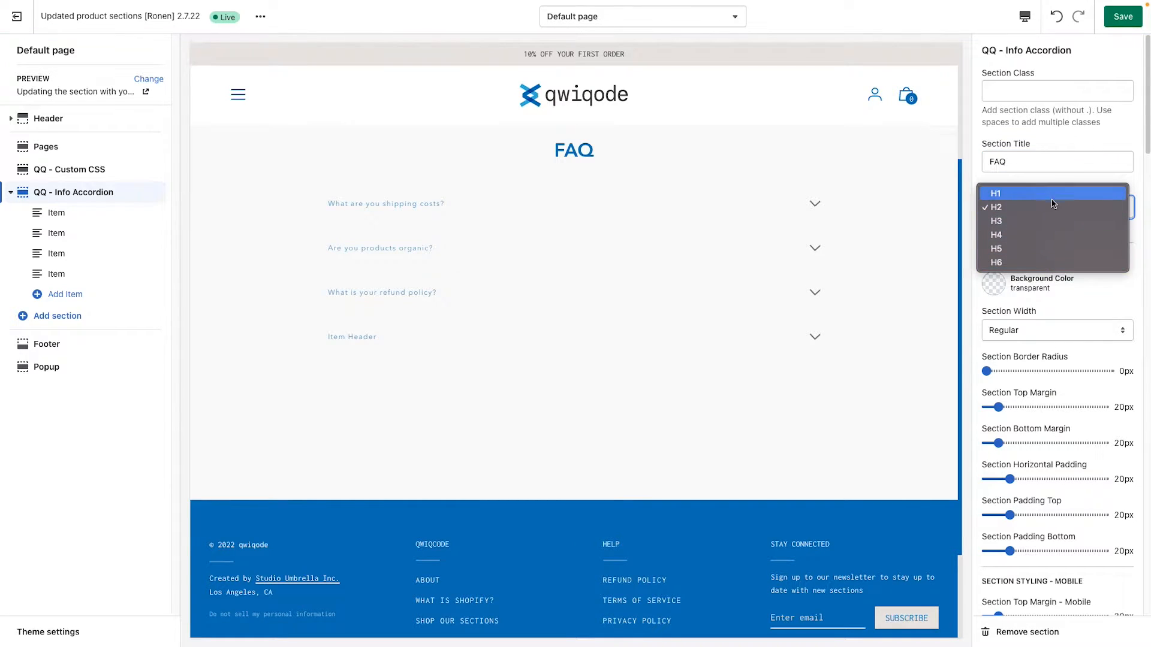
left_click(1115, 286)
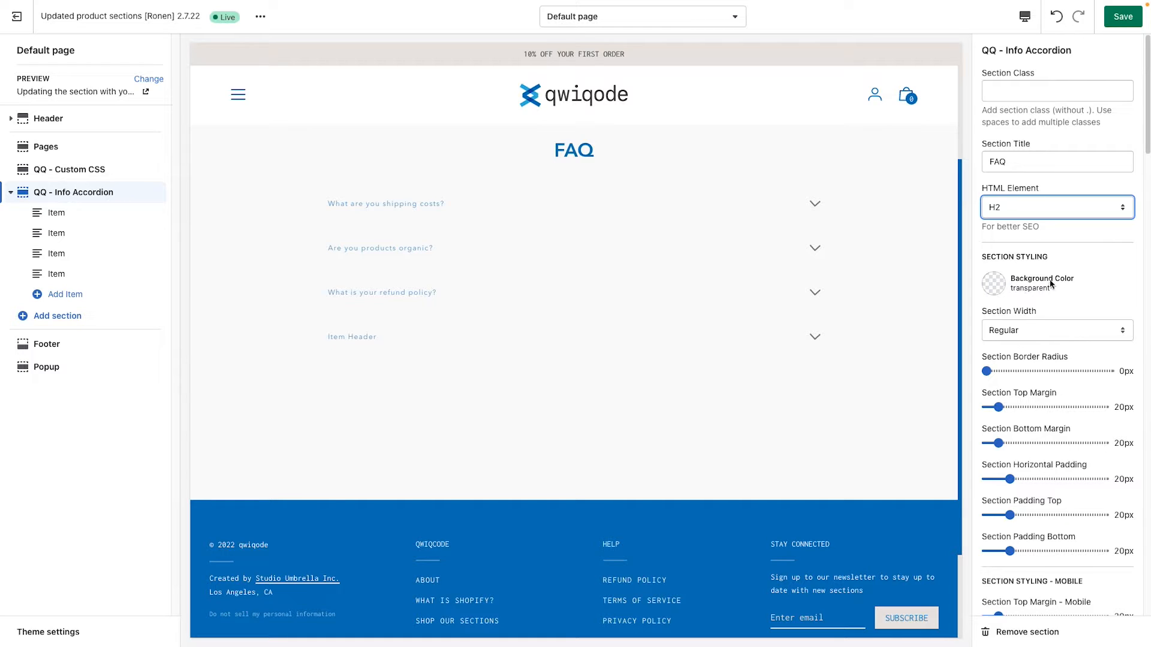
left_click(1002, 283)
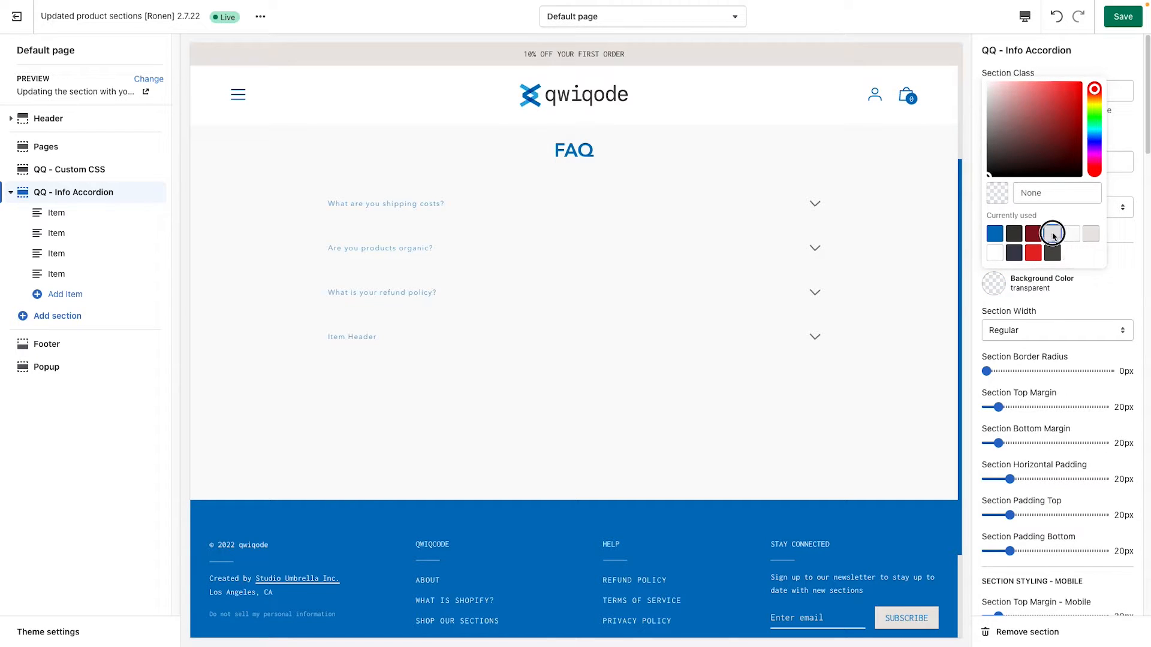
left_click(1052, 233)
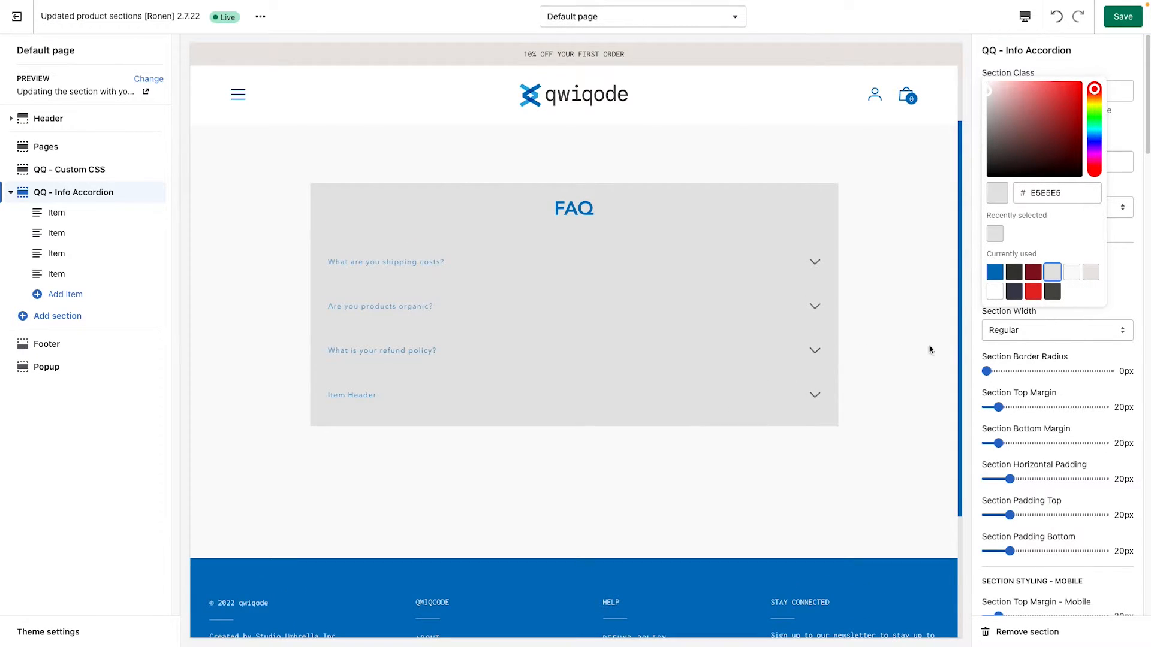
left_click(1099, 318)
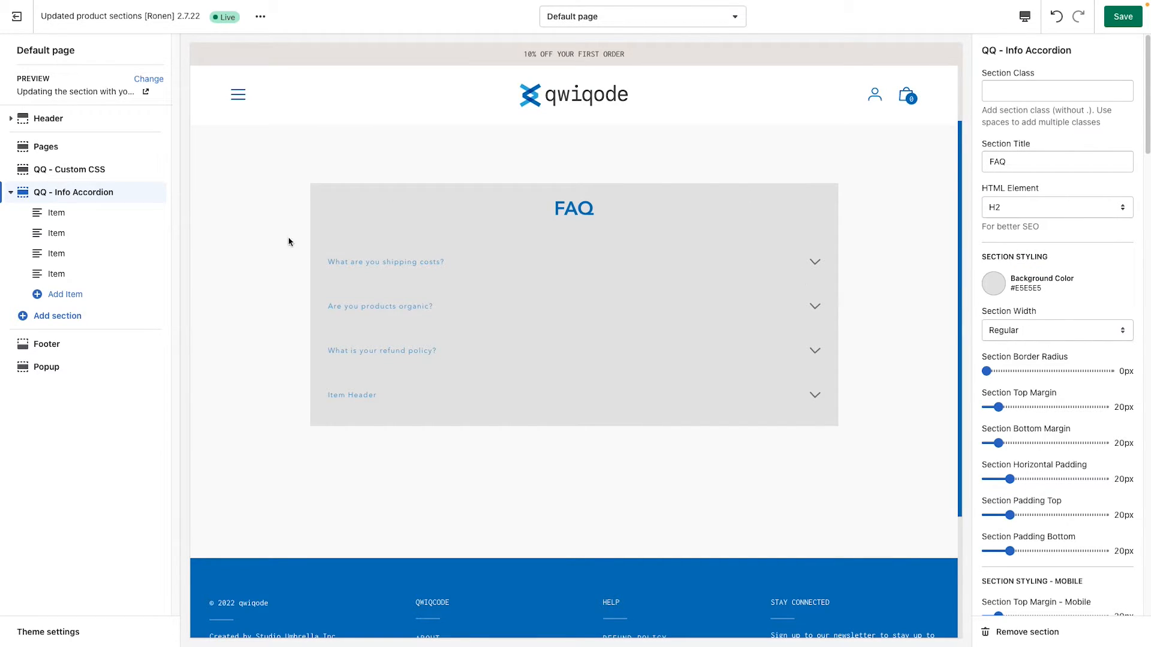
- Try the Fullwidth and 75% section widths and return the section width to Regular
left_click(1045, 336)
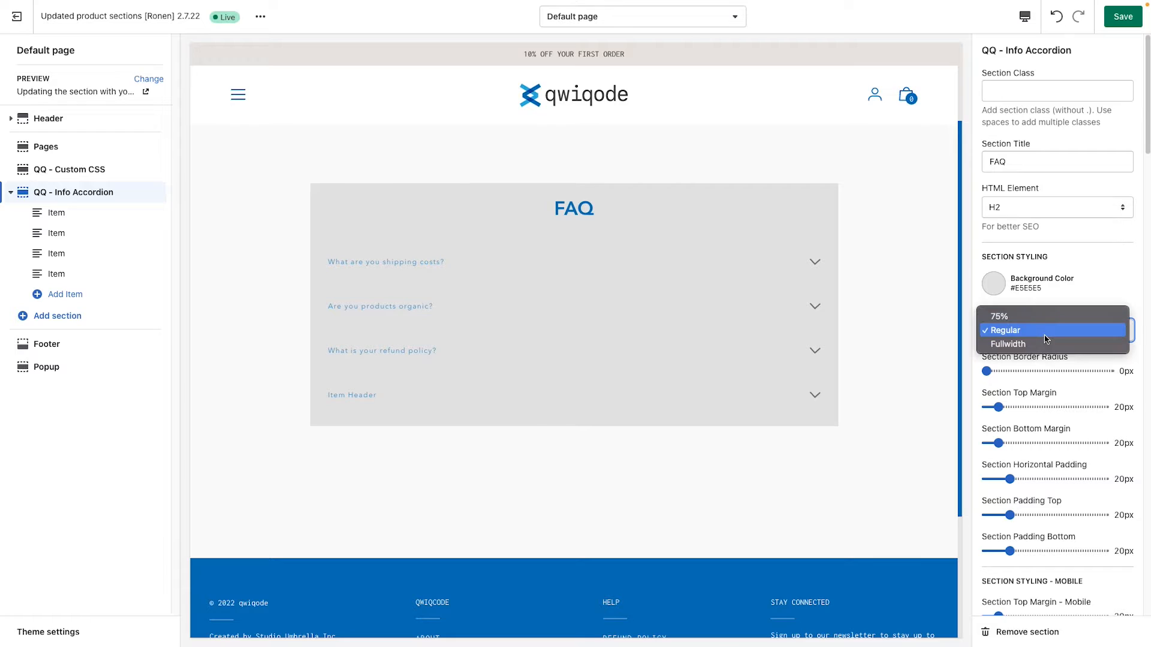
left_click(1044, 343)
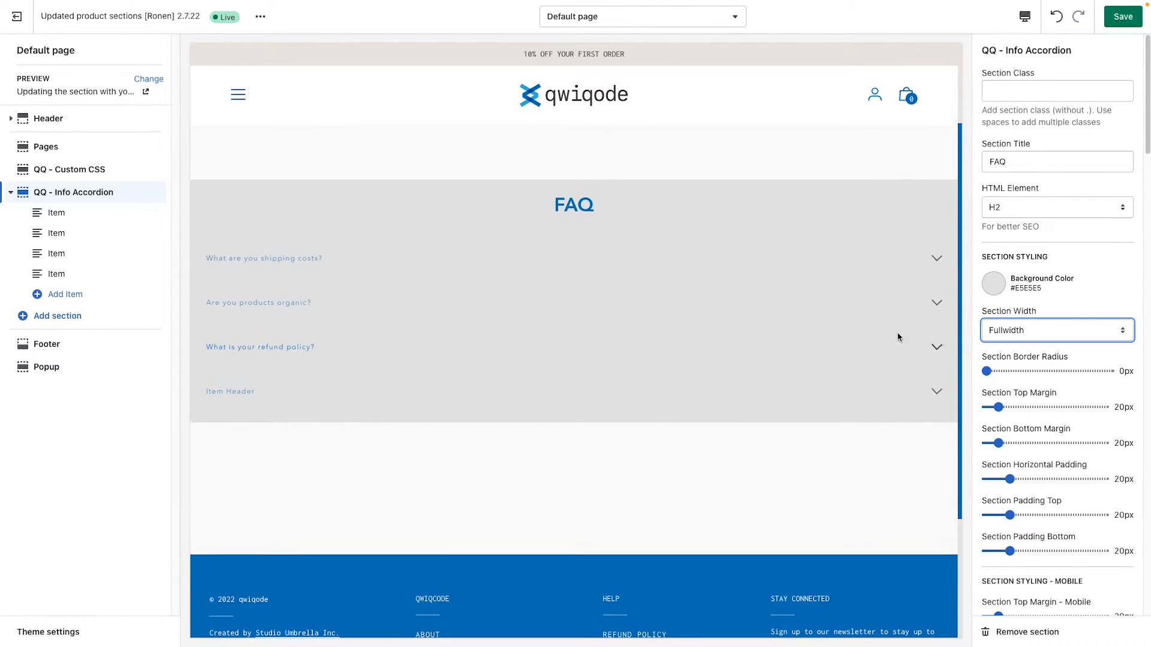
left_click(1056, 339)
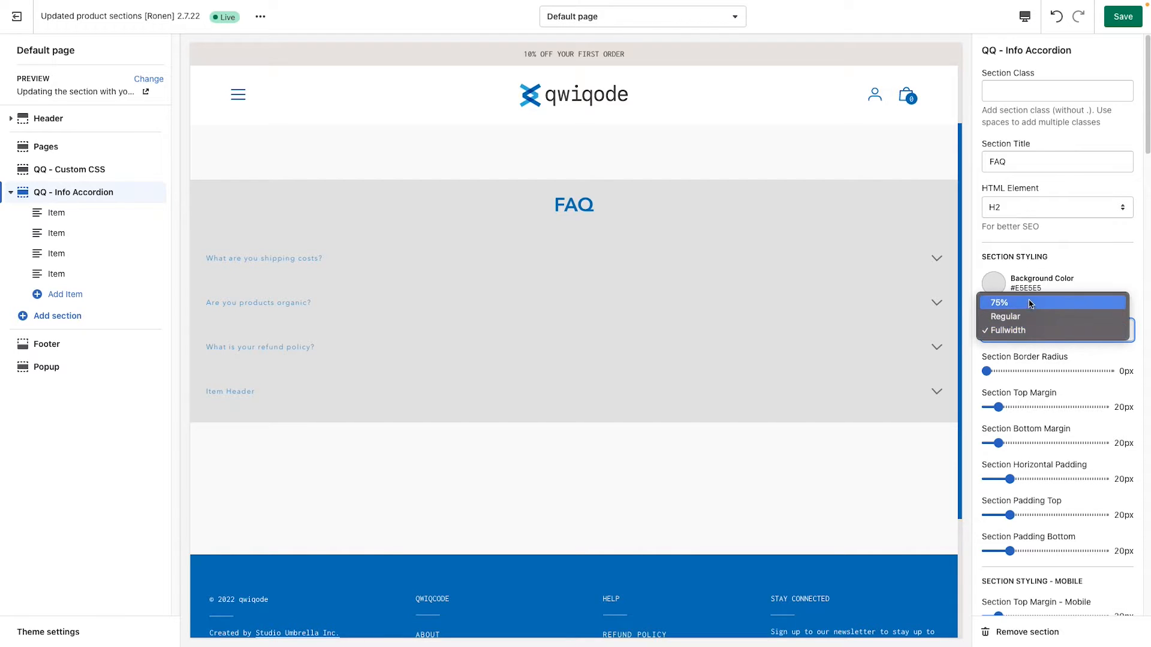
left_click(1029, 306)
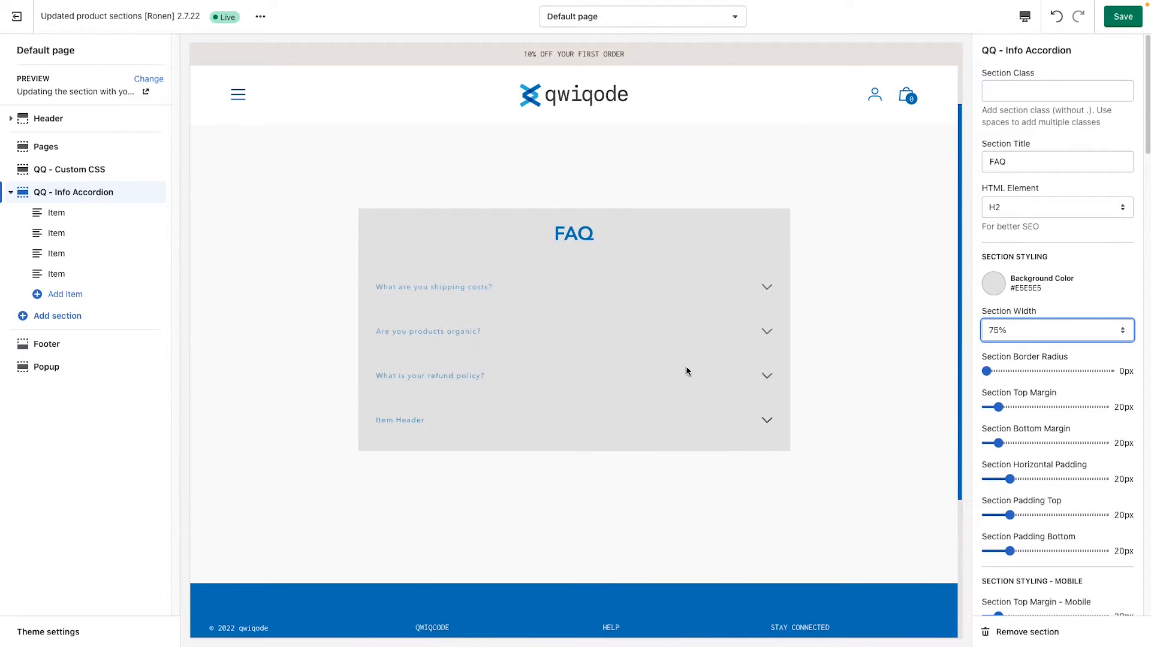
left_click(1058, 335)
left_click(1053, 344)
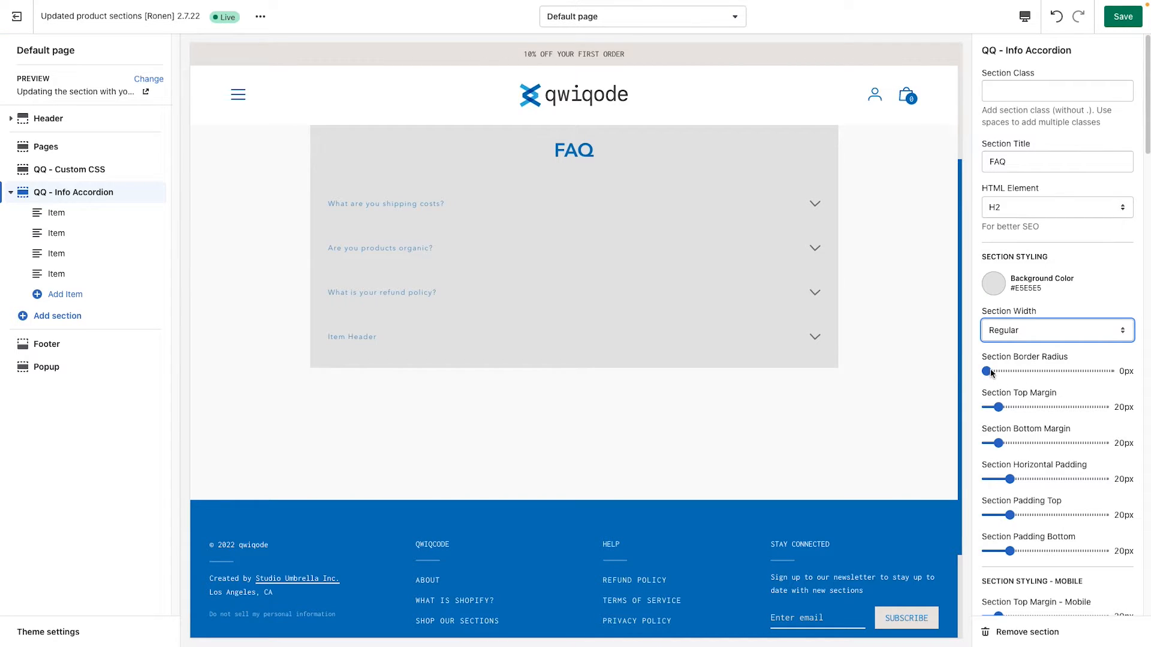
- Set the section's border radius to 28px and its top, bottom and horizontal padding to 45px
left_click_drag(987, 371, 1020, 372)
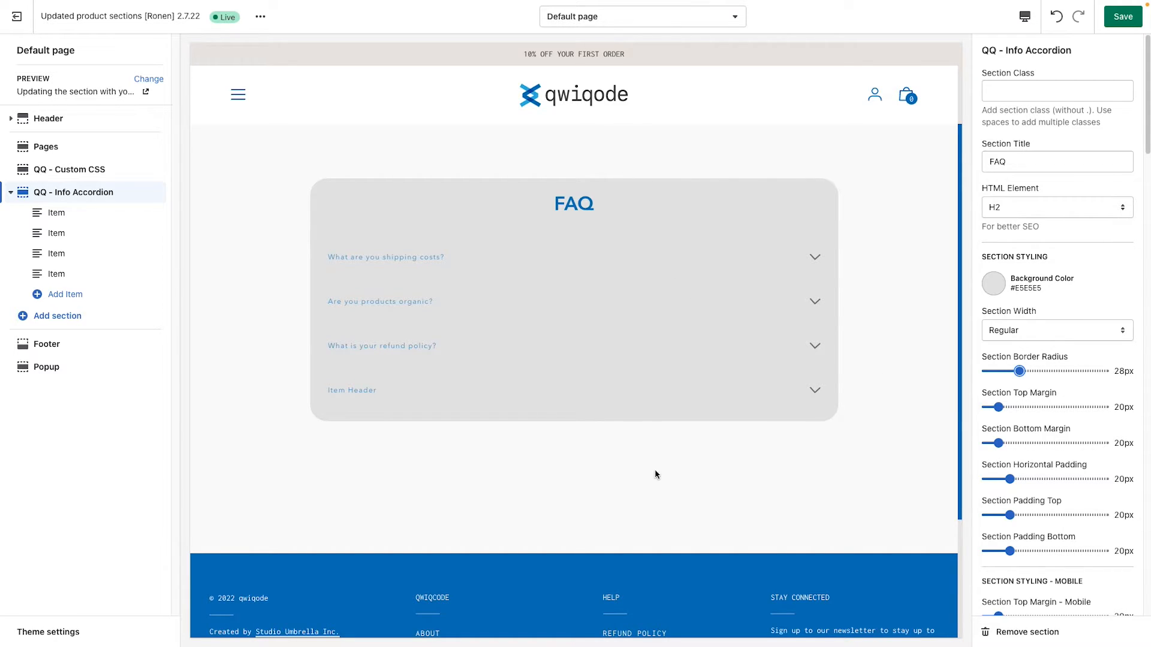
scroll(654, 468, "up", 1)
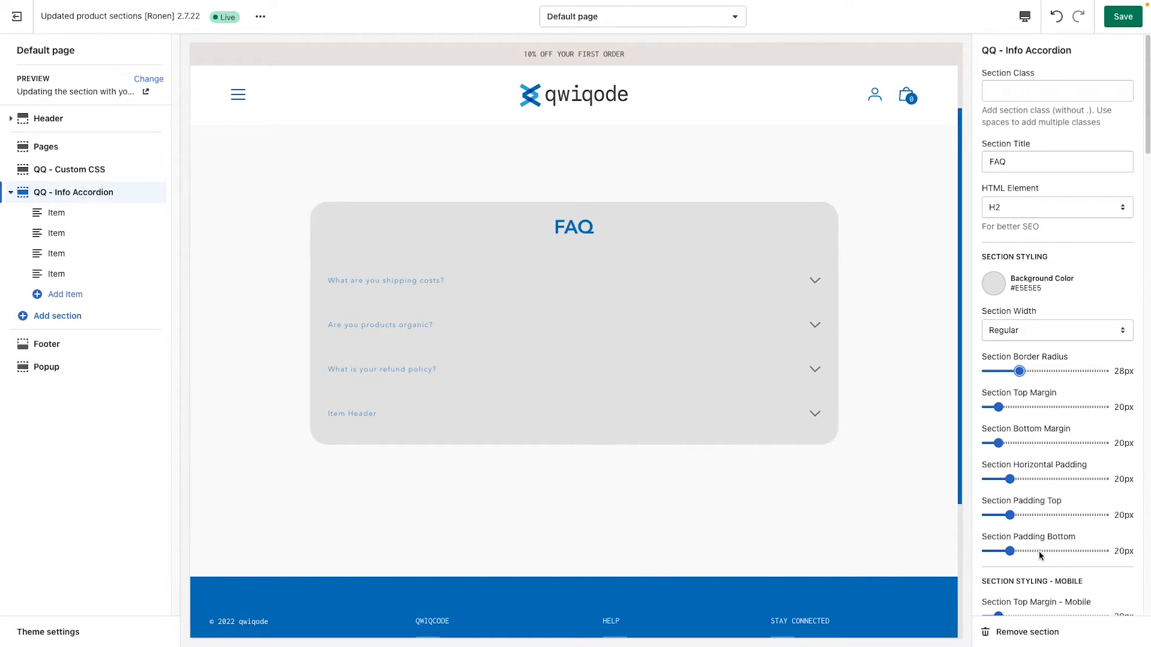
left_click_drag(1010, 515, 1039, 517)
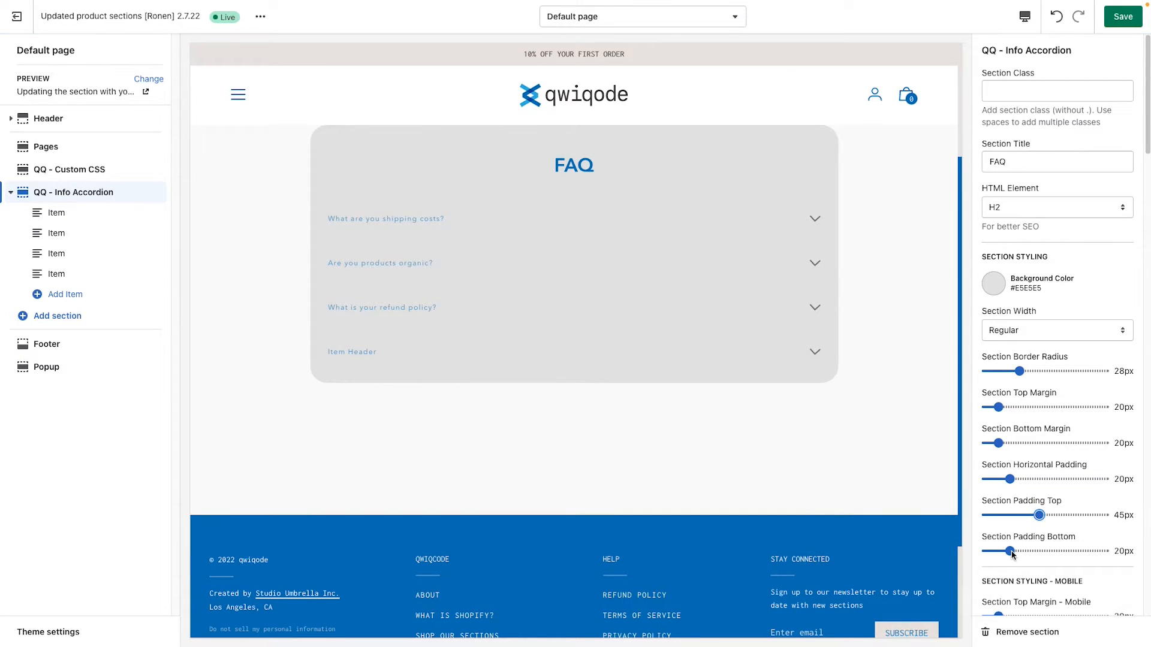
left_click_drag(1010, 552, 1040, 552)
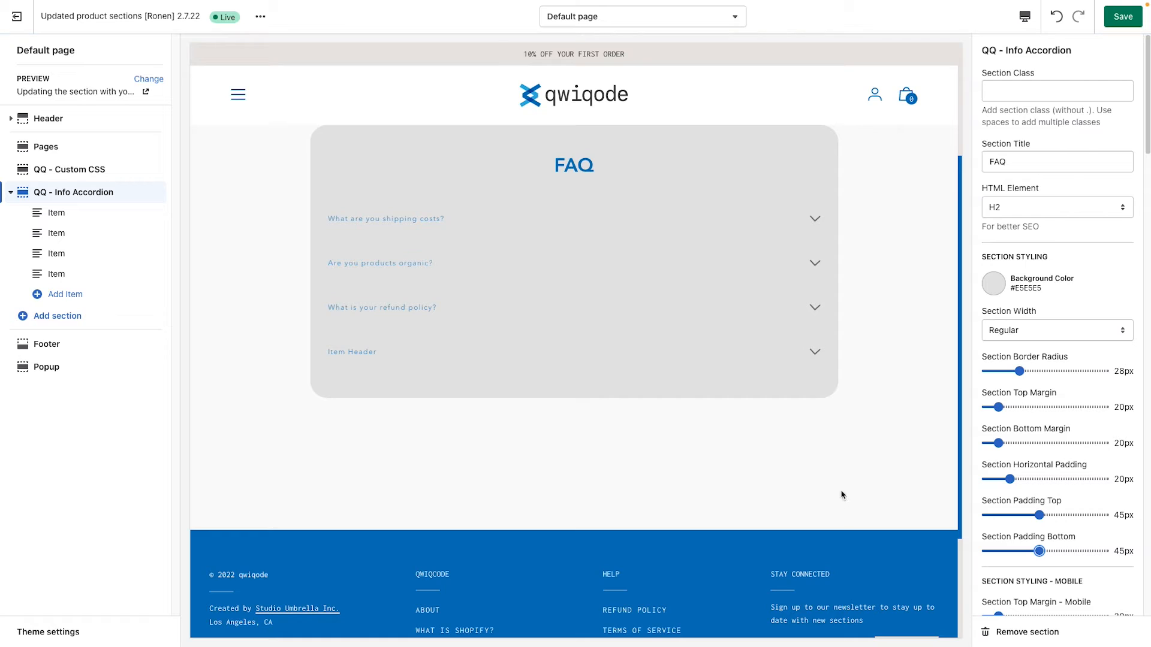
left_click_drag(1014, 470, 1039, 480)
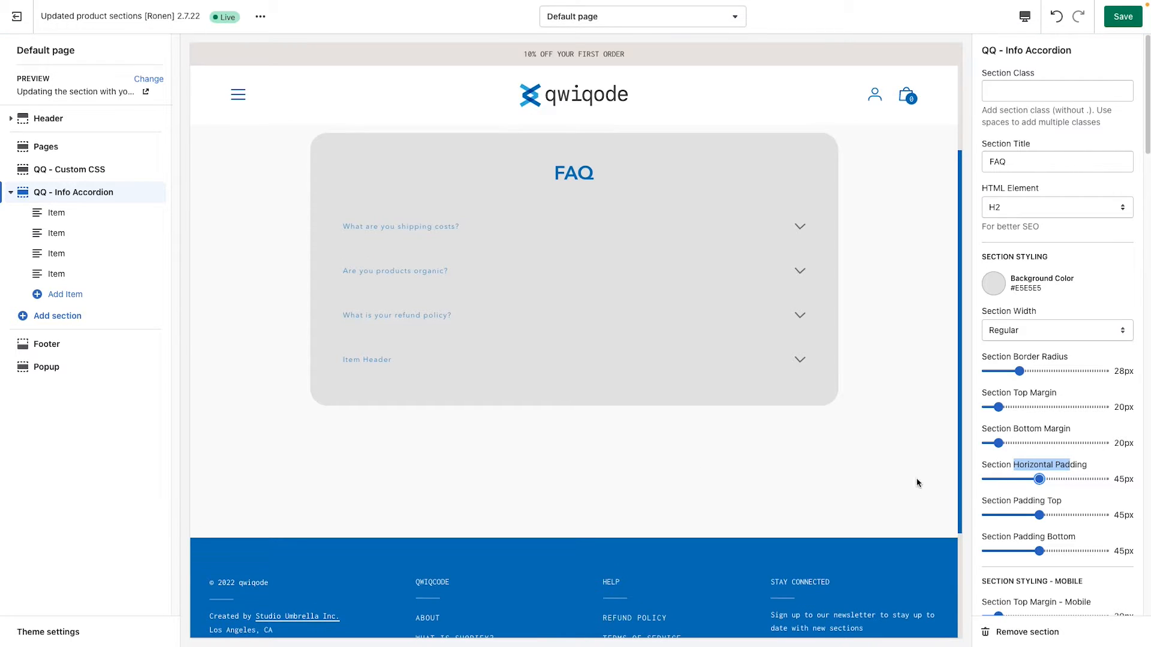
- Preview the accordion section in the mobile layout and return to the desktop layout
scroll(1018, 522, "down", 2)
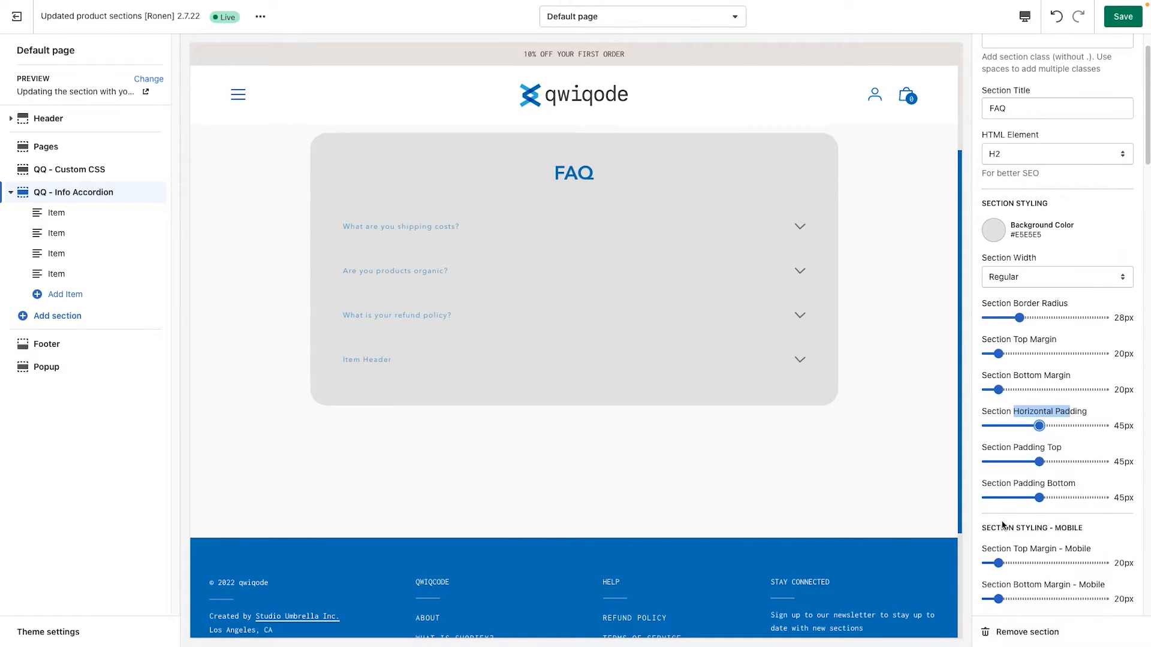
scroll(1002, 523, "down", 3)
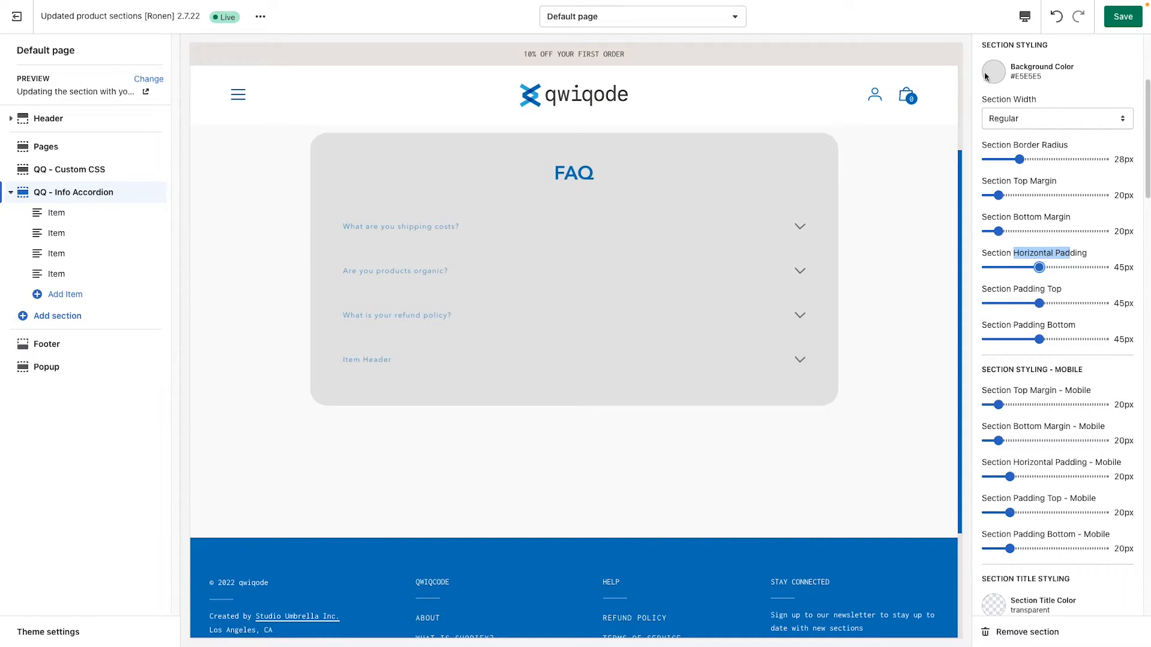
left_click(1025, 16)
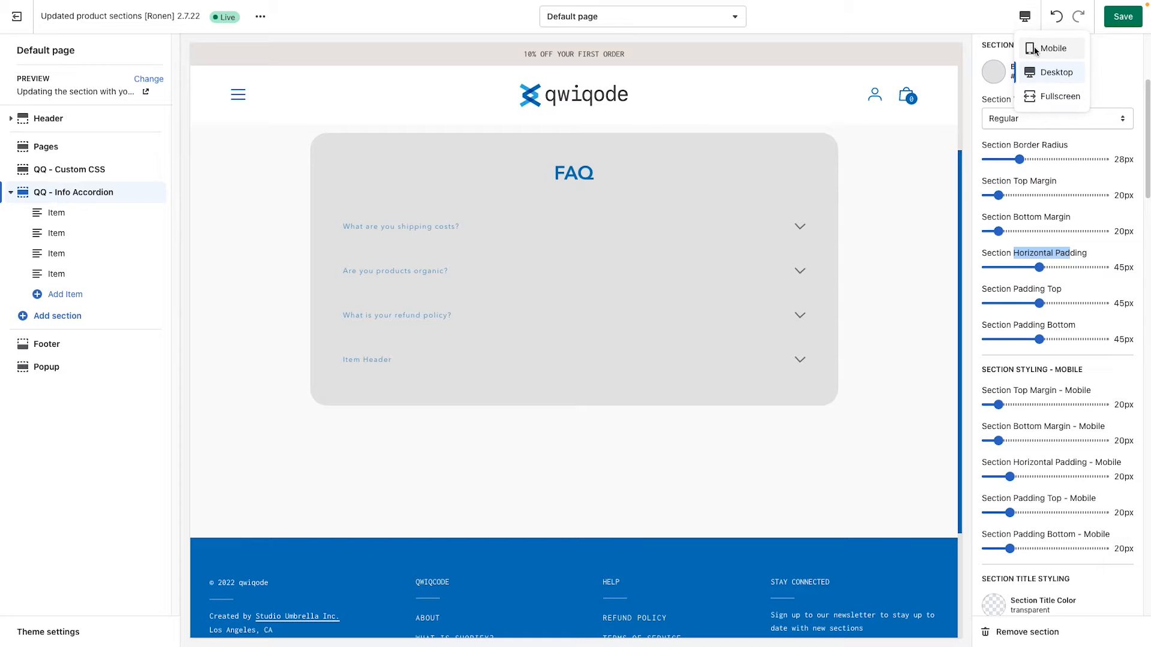
left_click(1035, 50)
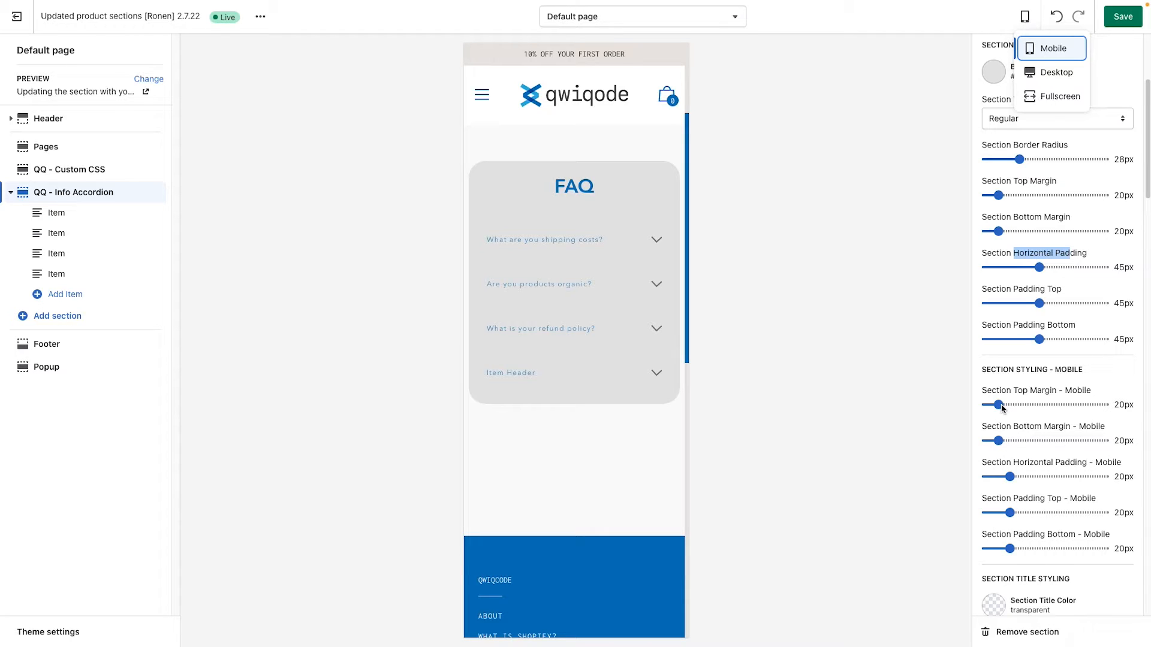
left_click(1053, 72)
- Set the section title color to #373833 and try the custom Mono title font before disabling it again
scroll(1051, 431, "down", 3)
scroll(1050, 433, "down", 3)
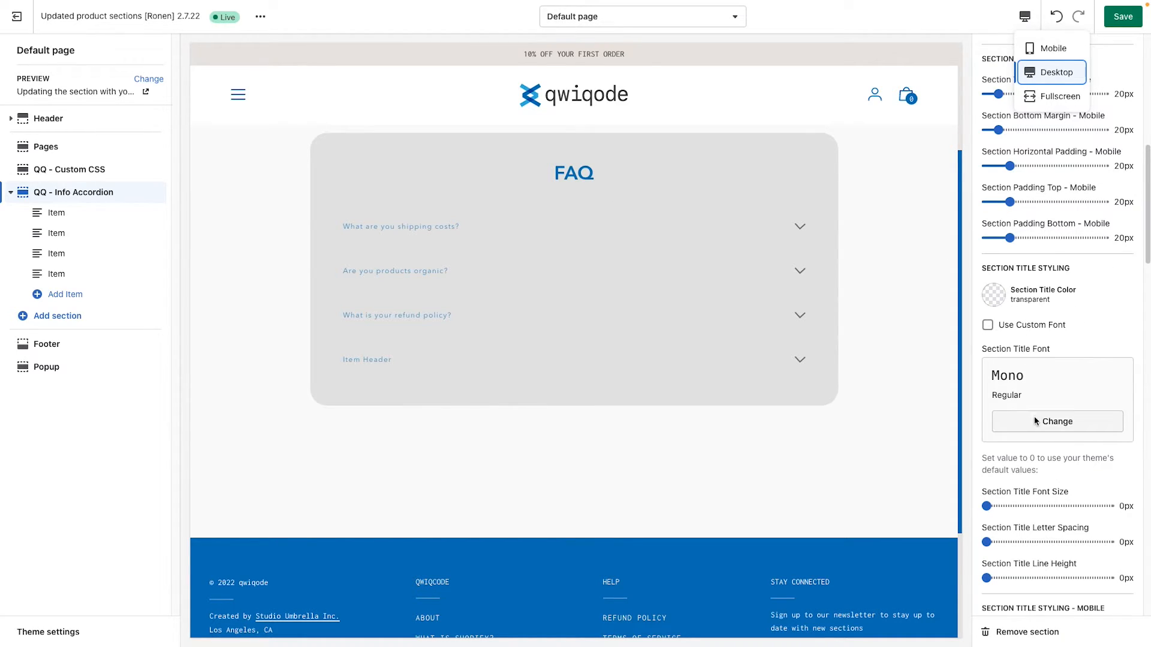
left_click(995, 296)
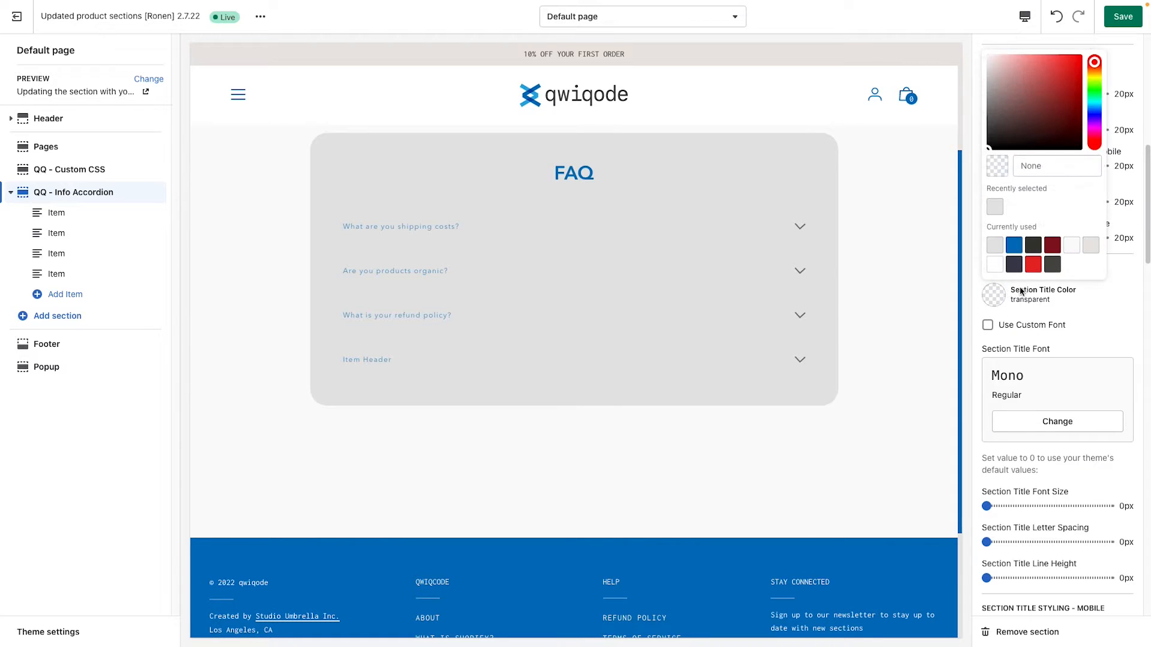
left_click(1030, 246)
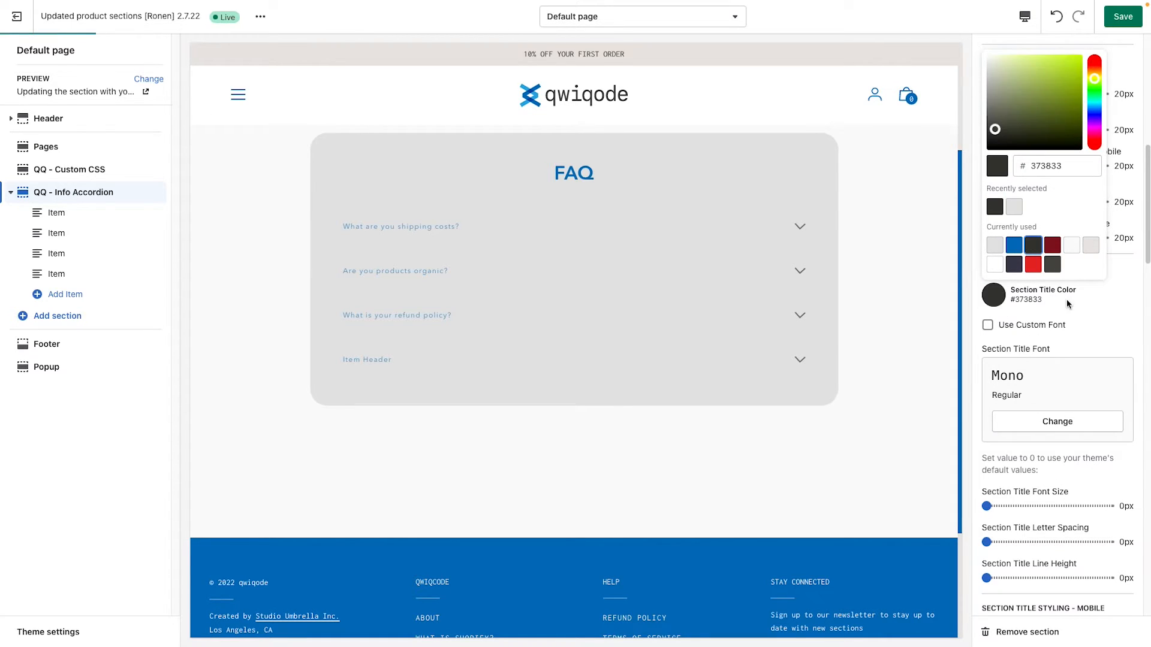
left_click(1099, 332)
left_click(988, 325)
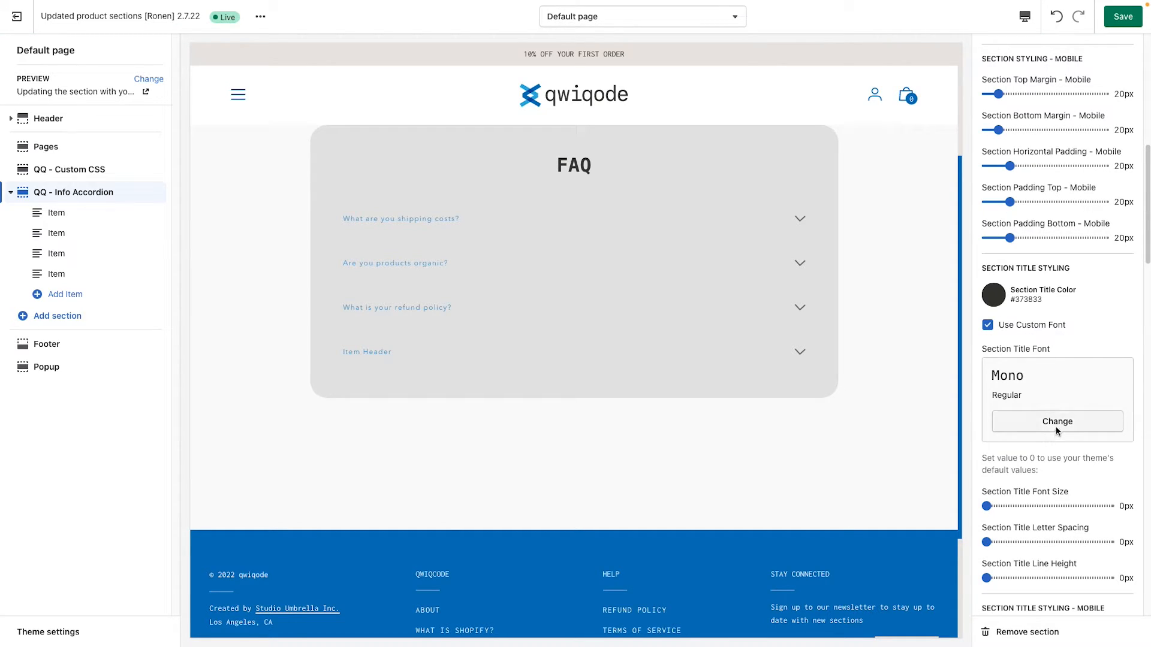
left_click(987, 326)
- Set the section title's font size to 46px and its letter spacing to 3px
scroll(1067, 443, "down", 3)
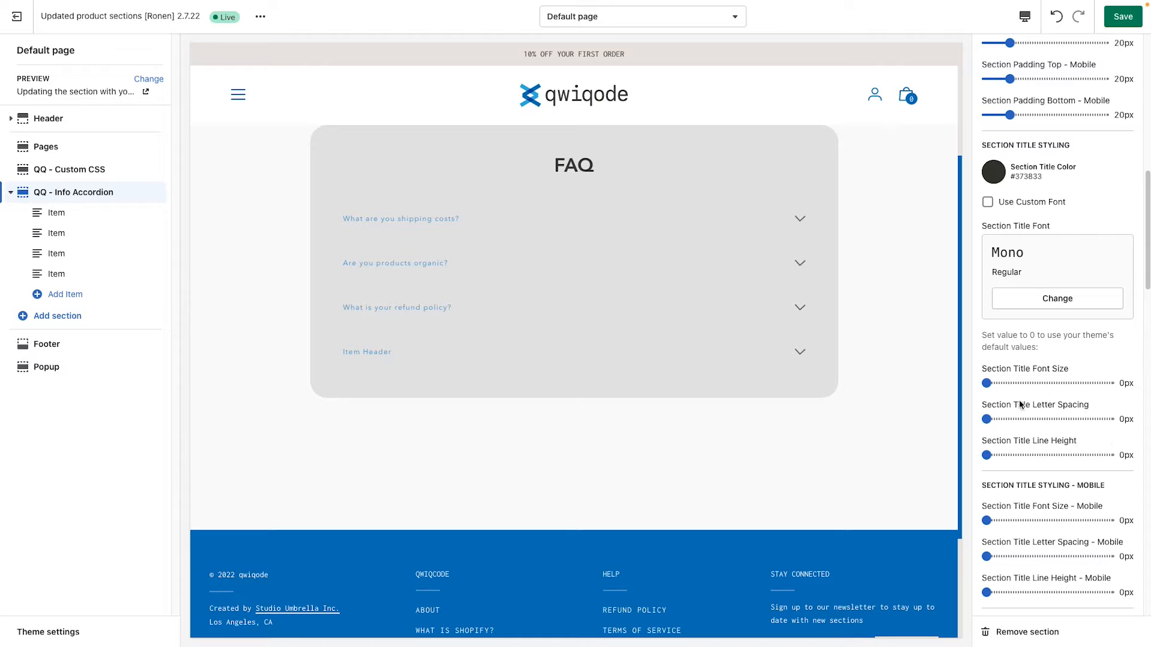
left_click_drag(987, 384, 1041, 385)
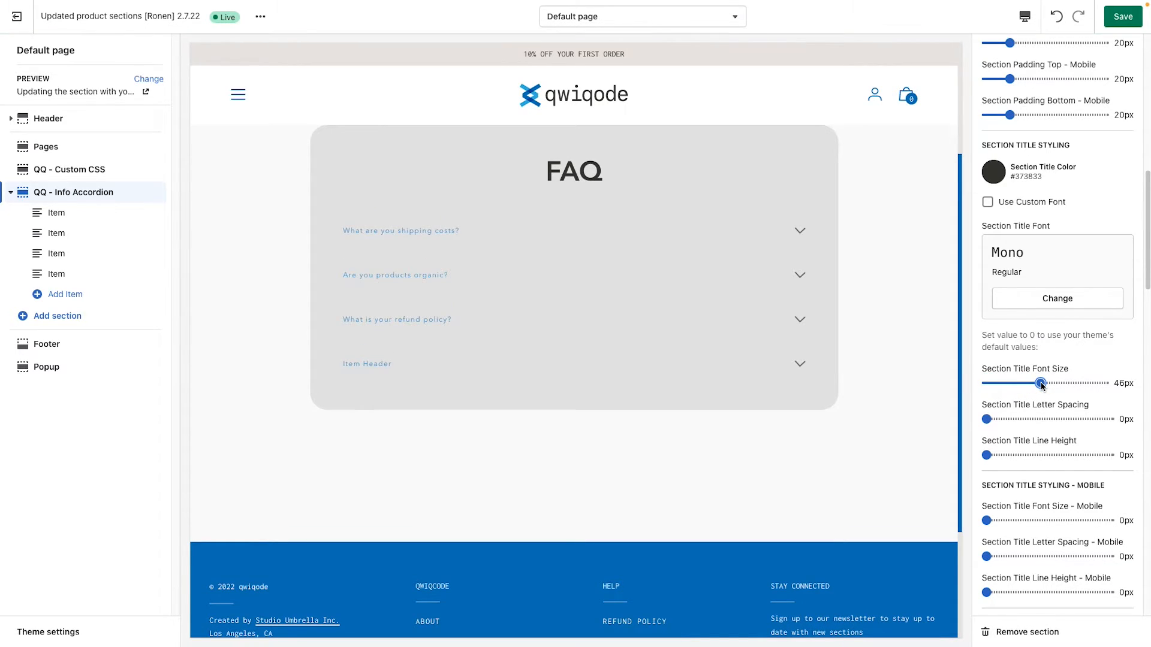
left_click_drag(986, 419, 999, 420)
left_click_drag(1000, 420, 1023, 419)
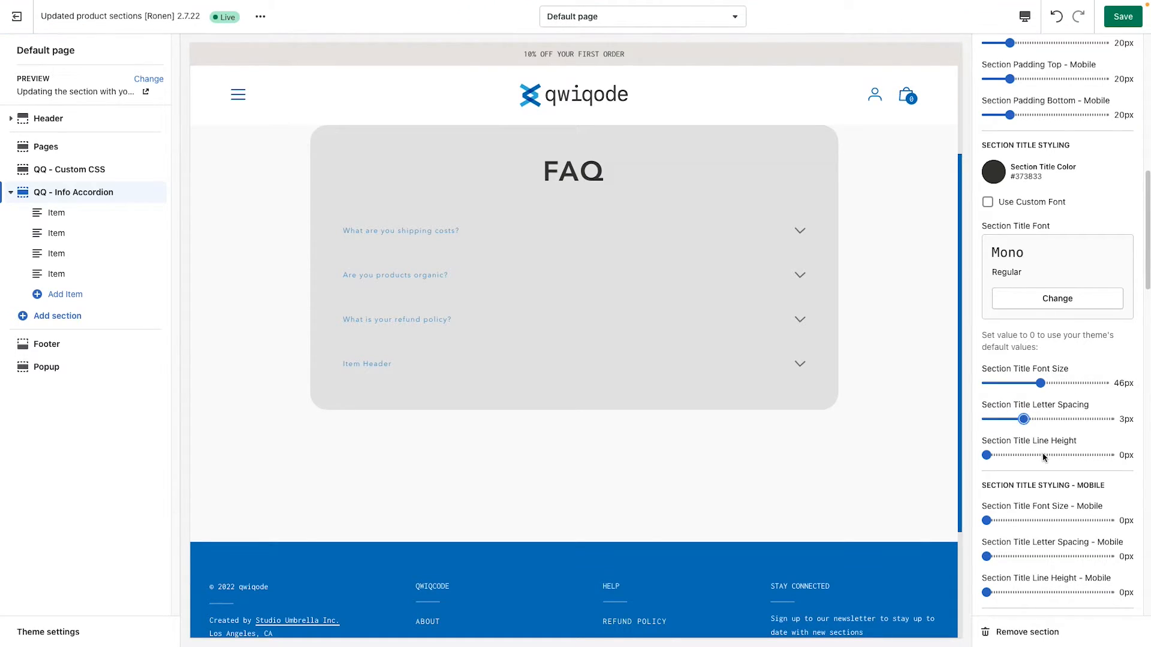
- Set the item header color of the accordion to #373833
scroll(1043, 454, "down", 2)
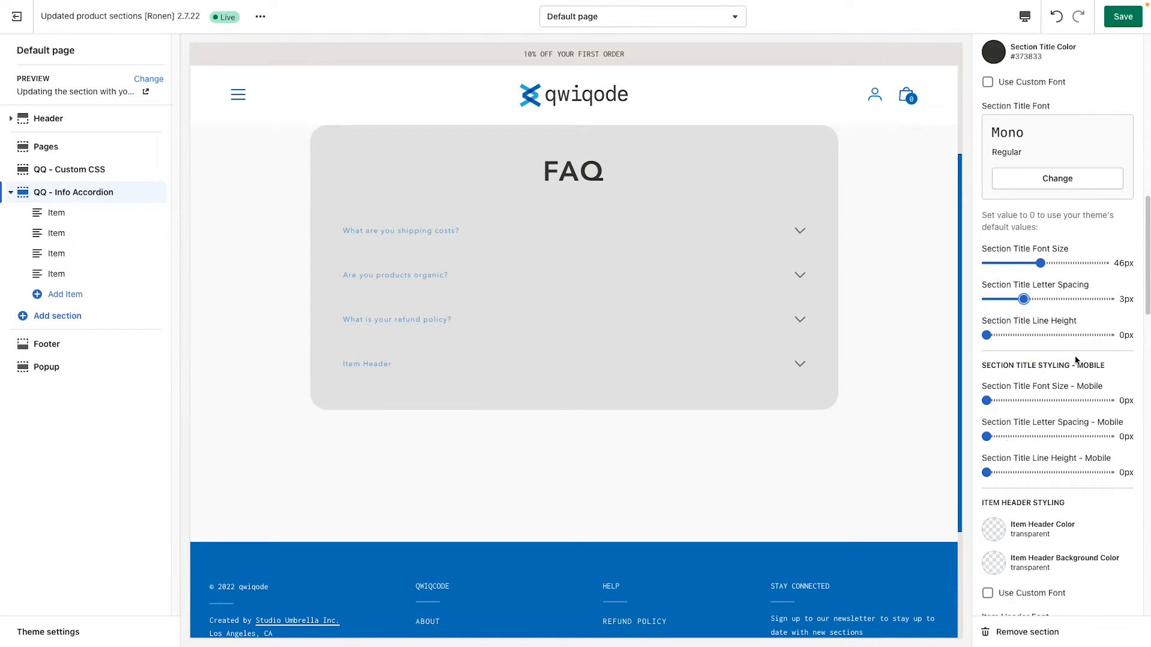
scroll(1044, 455, "down", 4)
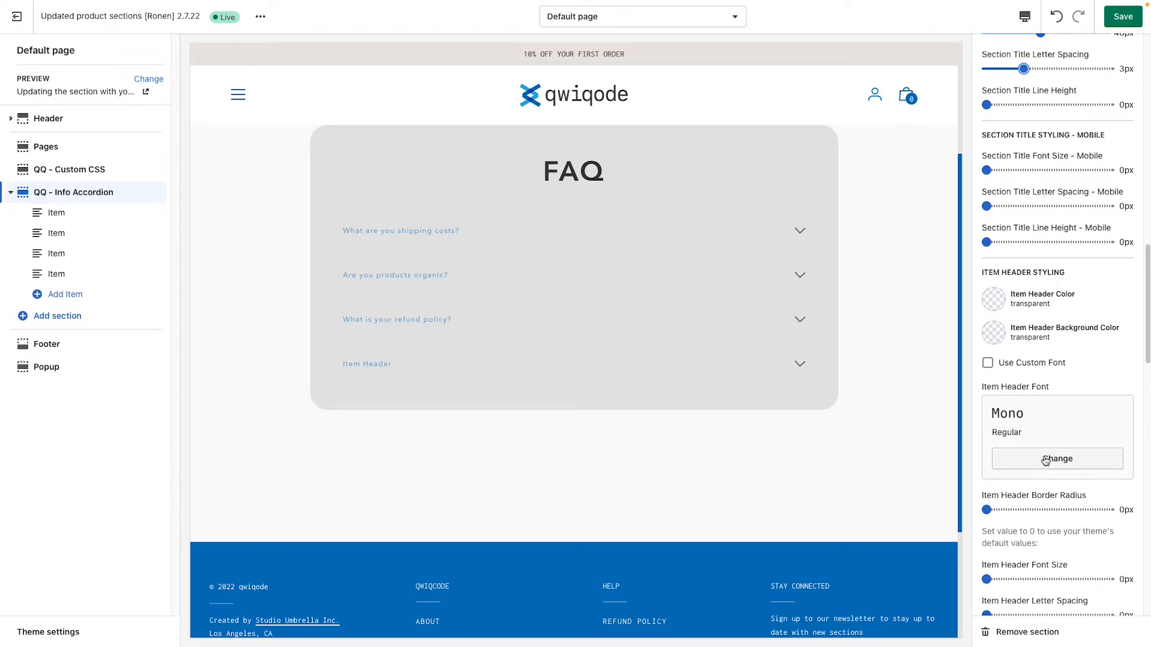
scroll(1045, 461, "down", 1)
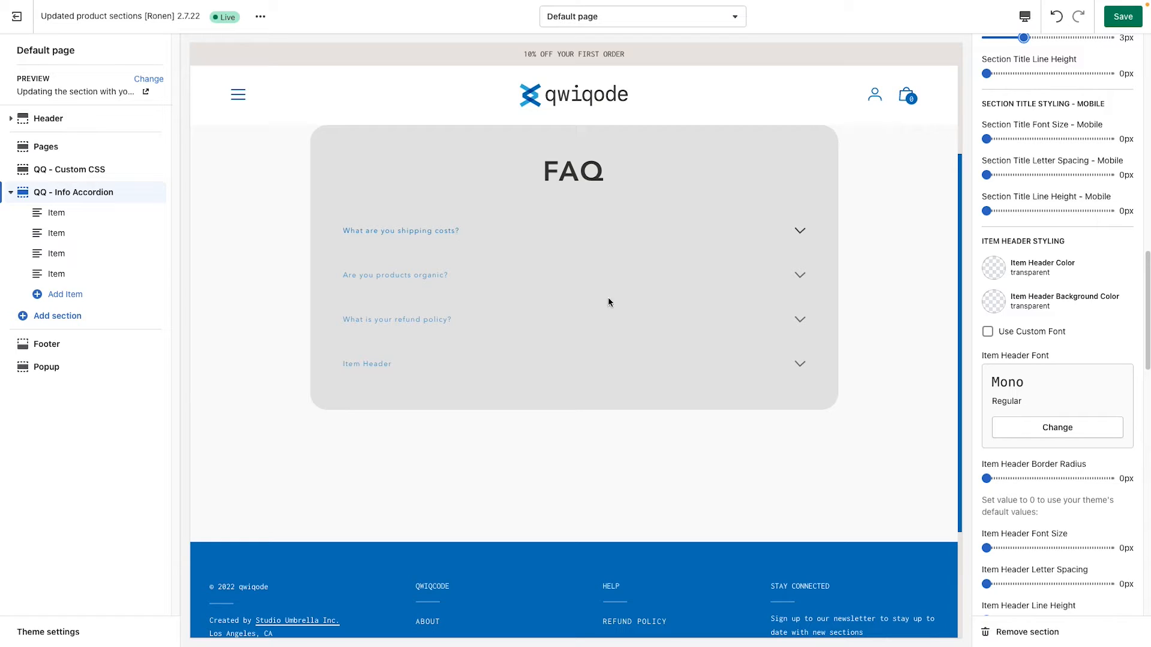
left_click(994, 268)
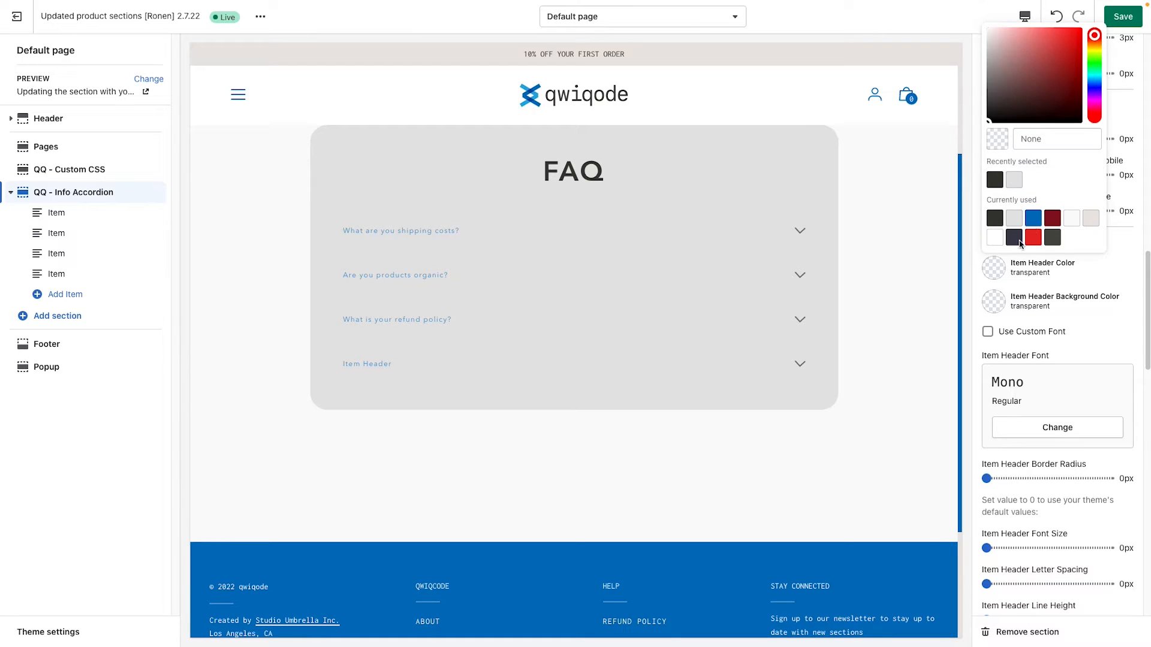
left_click(995, 180)
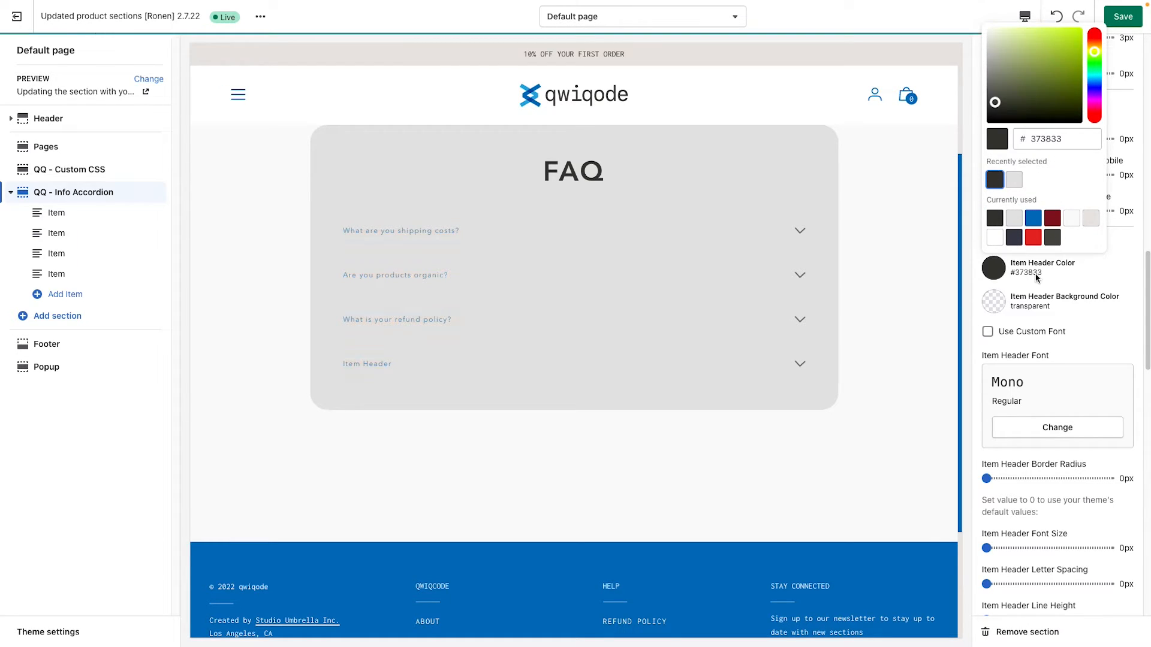
- Set the item header background color of the accordion to white, #FFFFFF
left_click(995, 301)
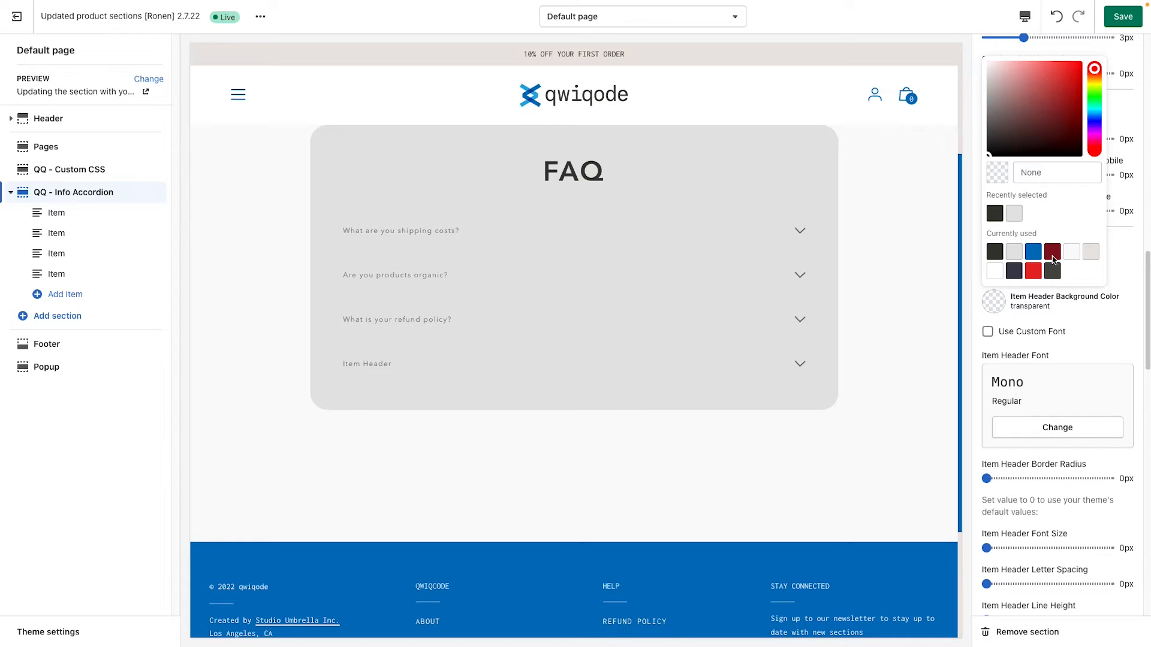
left_click(1015, 257)
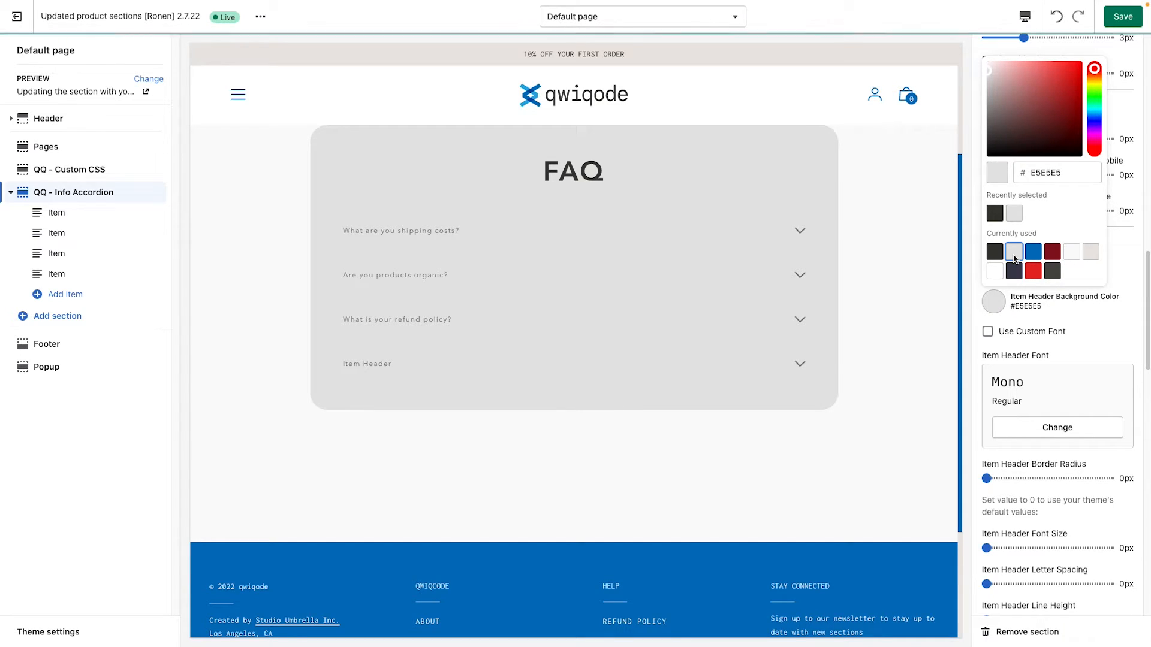
left_click(996, 273)
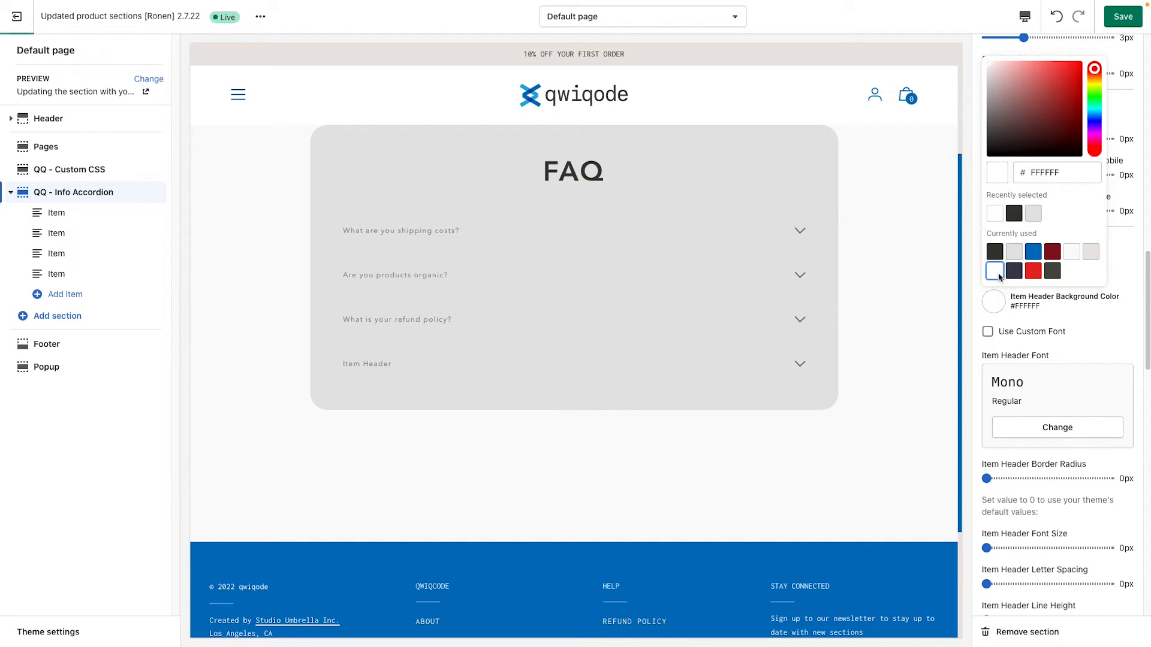
left_click(1096, 318)
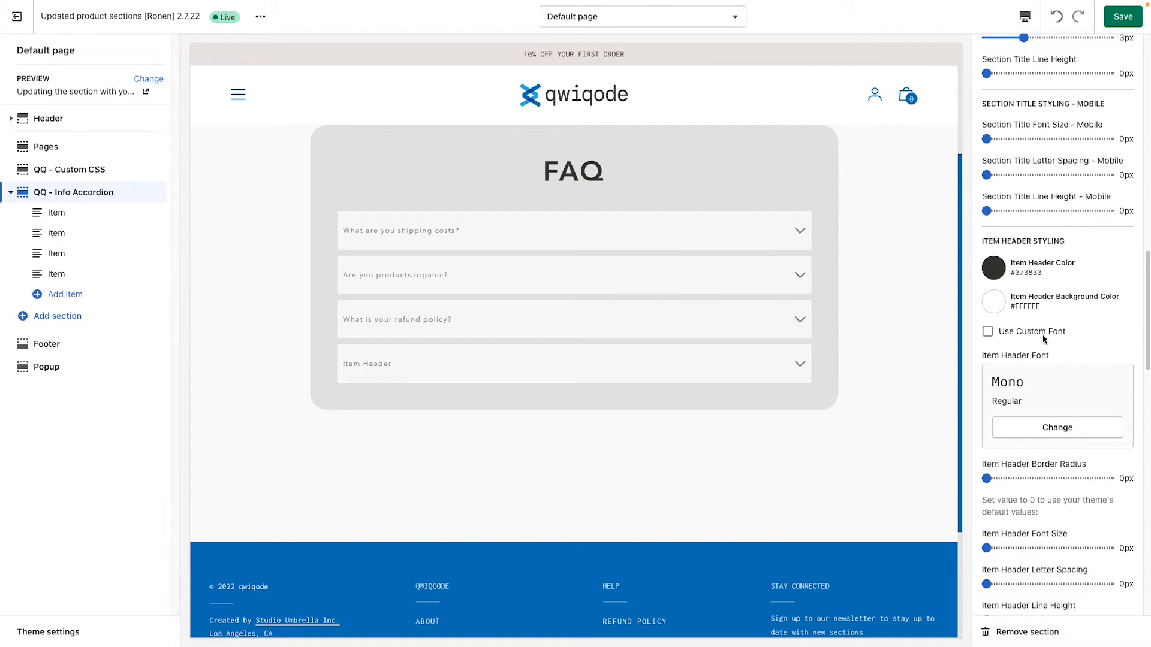
- Set the item header border radius to 7px and the item header font size to 17px
scroll(1054, 407, "down", 1)
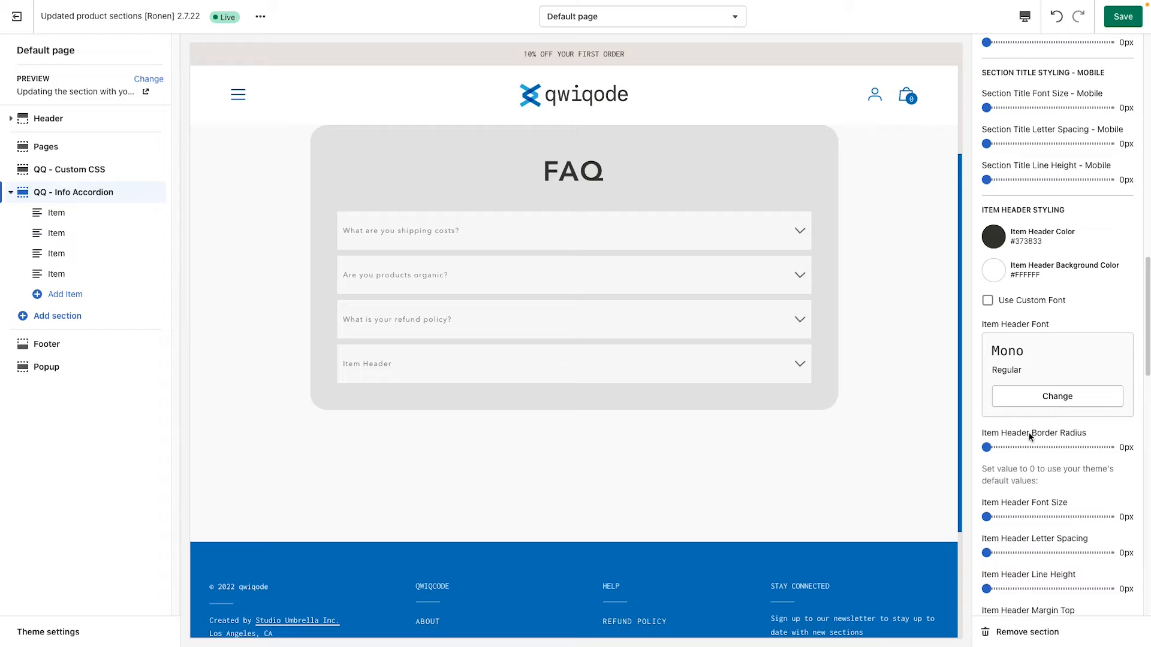
mouse_move(987, 450)
left_mouse_down()
mouse_move(1033, 448)
mouse_move(994, 447)
left_mouse_up()
left_click(1032, 448)
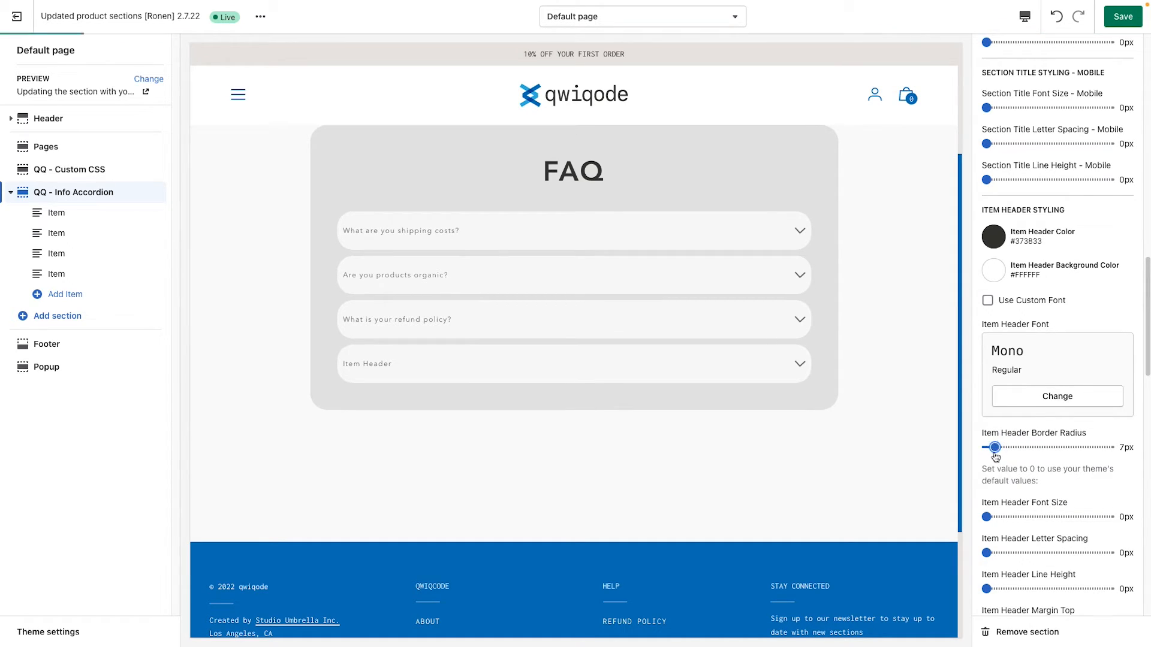
scroll(1033, 455, "down", 2)
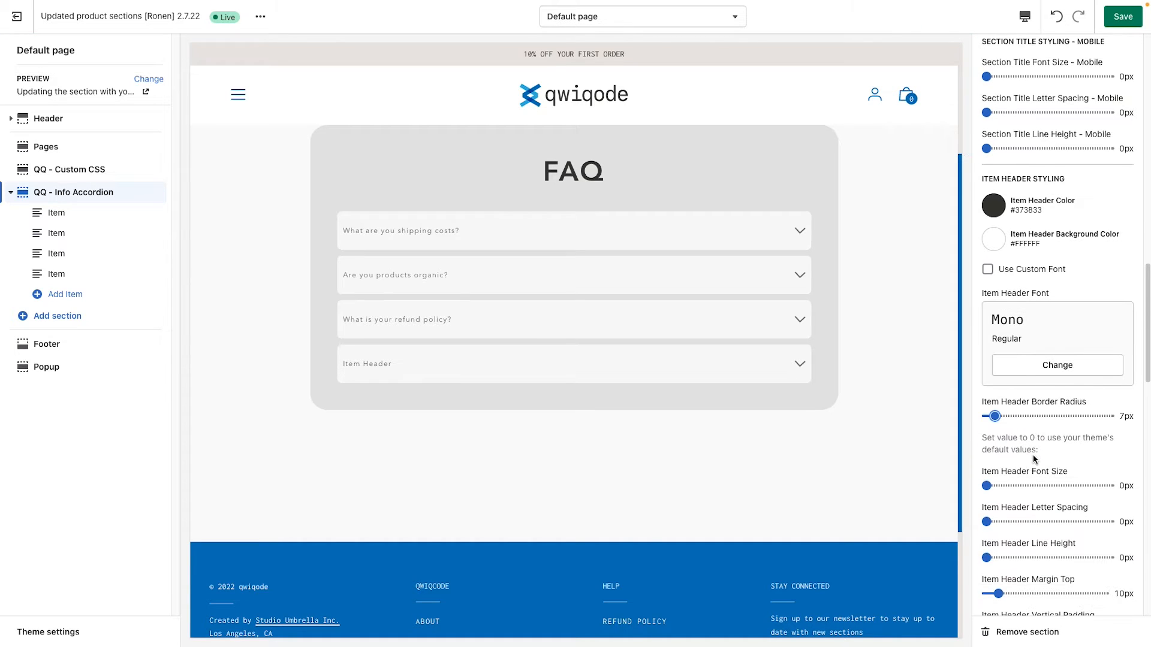
left_click_drag(986, 440, 1005, 442)
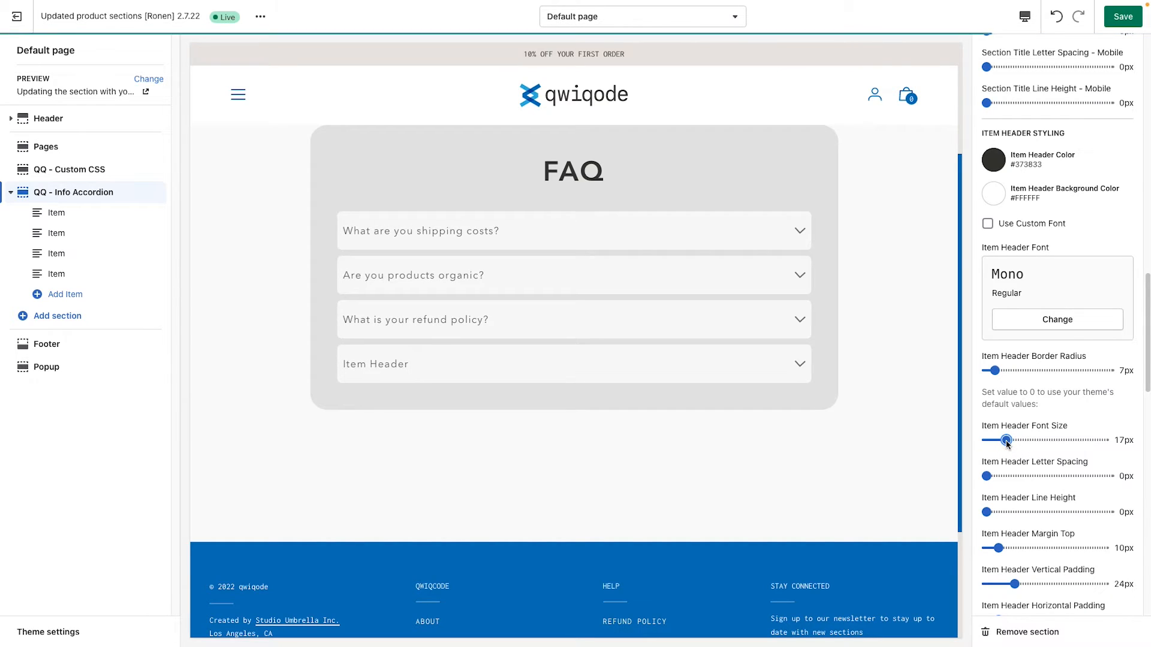
- Set the item header spacing to 27px top margin, 26px vertical padding and 28px horizontal padding
scroll(1009, 451, "down", 1)
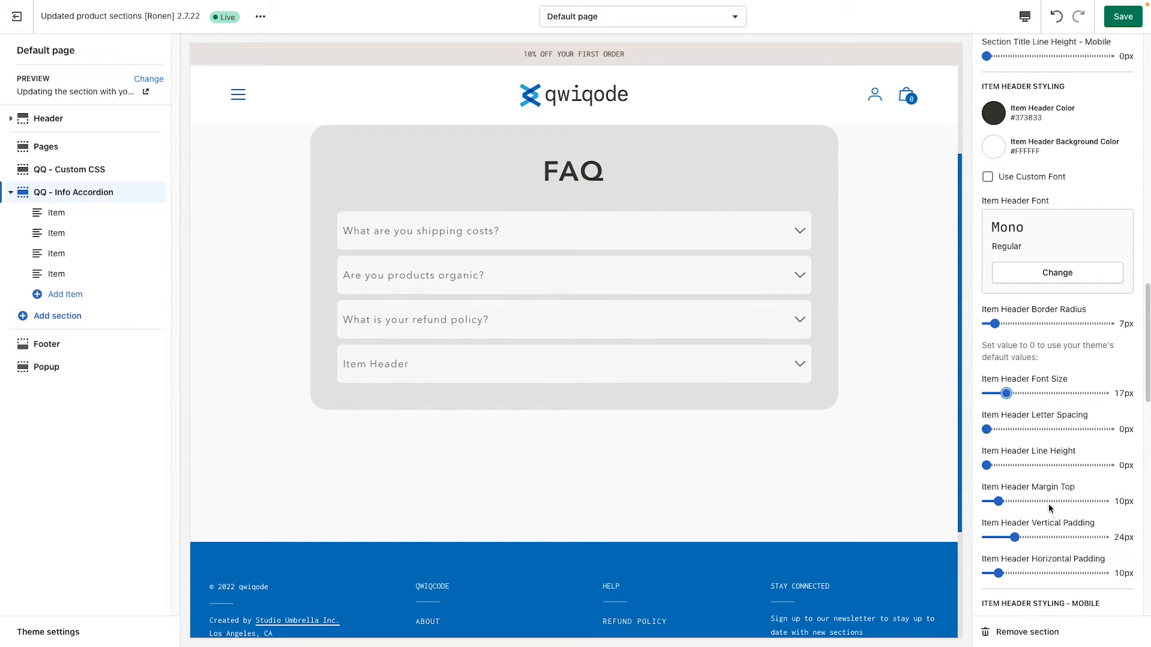
scroll(1050, 508, "down", 1)
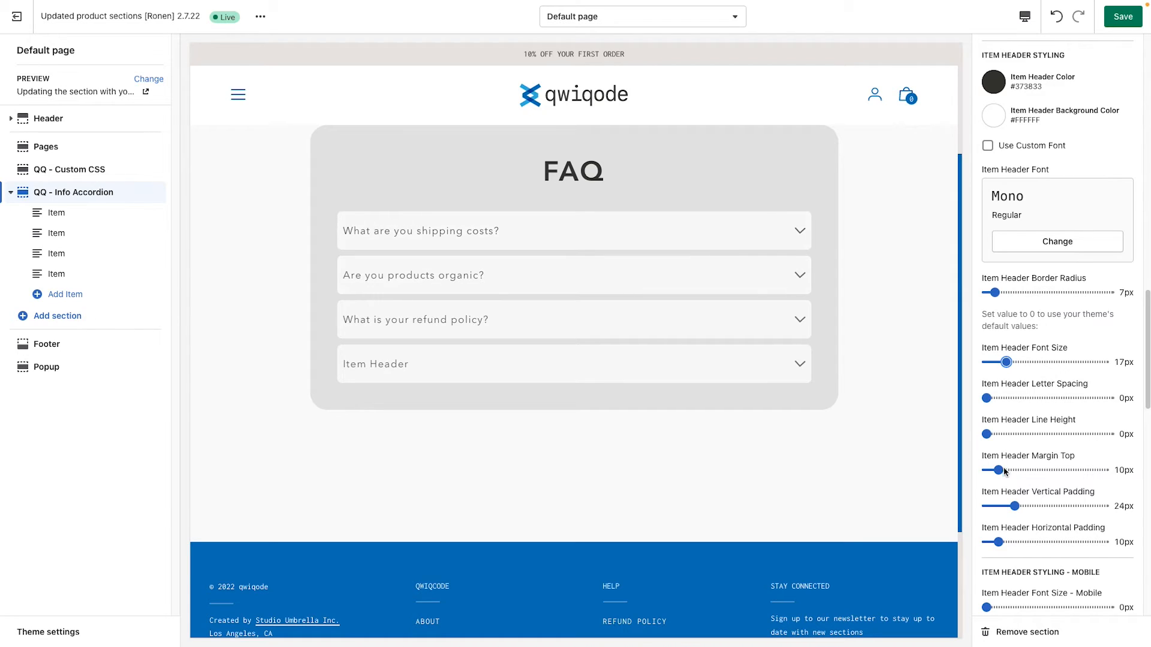
left_click_drag(998, 470, 1021, 475)
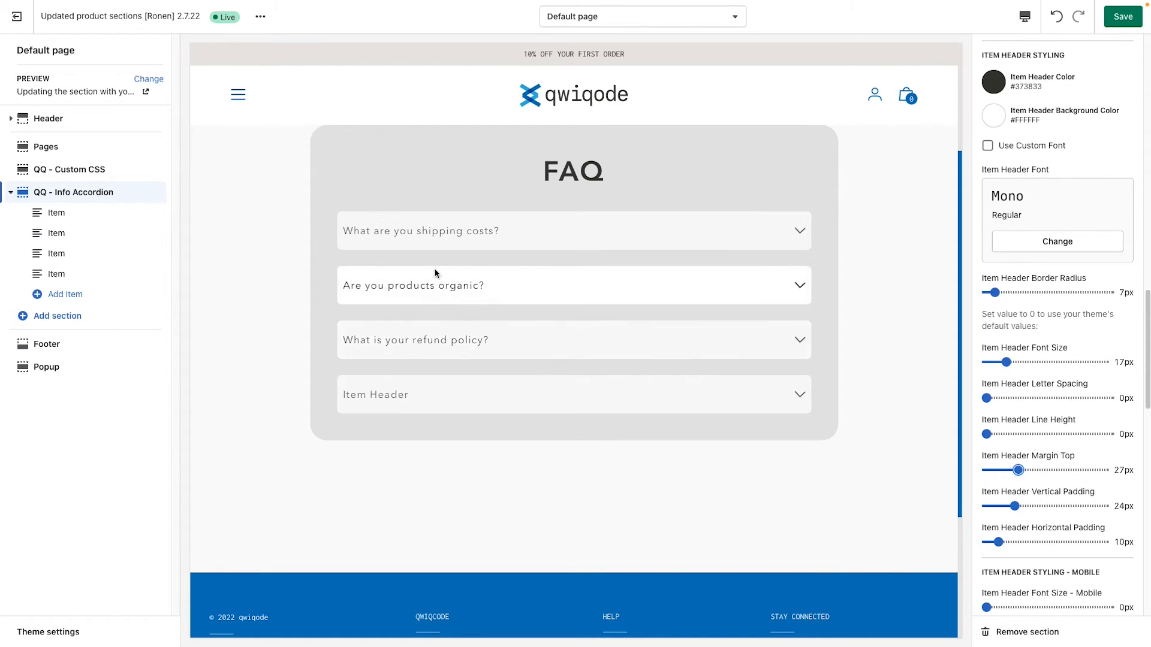
mouse_move(1015, 506)
left_mouse_down()
mouse_move(1037, 509)
mouse_move(1017, 510)
left_mouse_up()
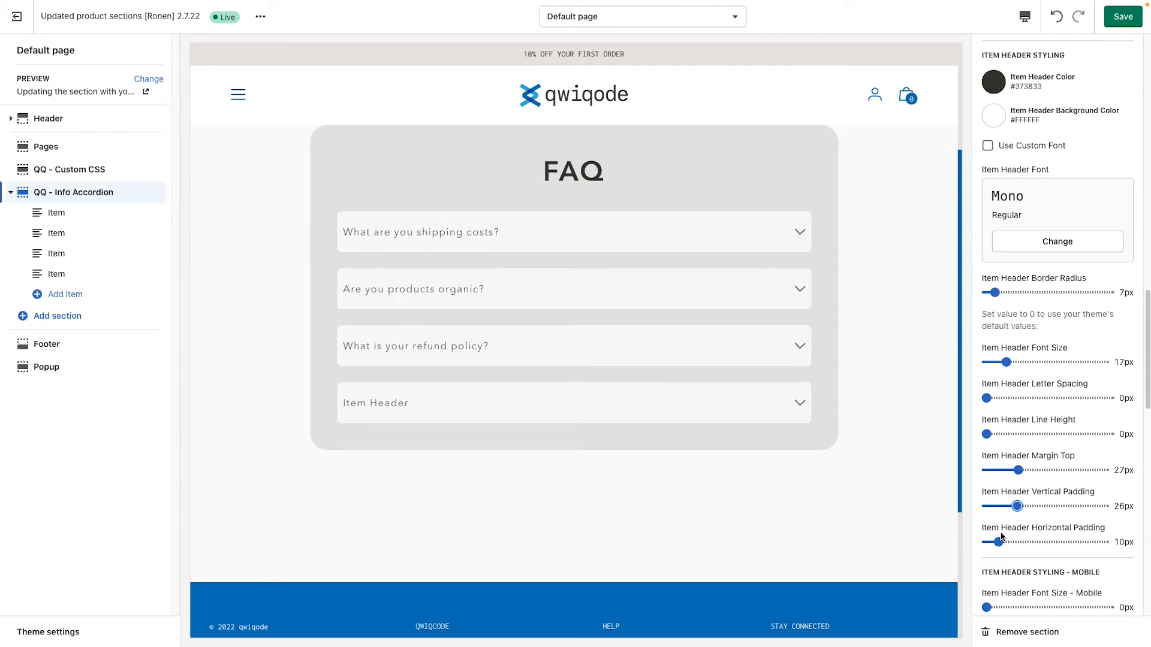
left_click_drag(998, 543, 1018, 543)
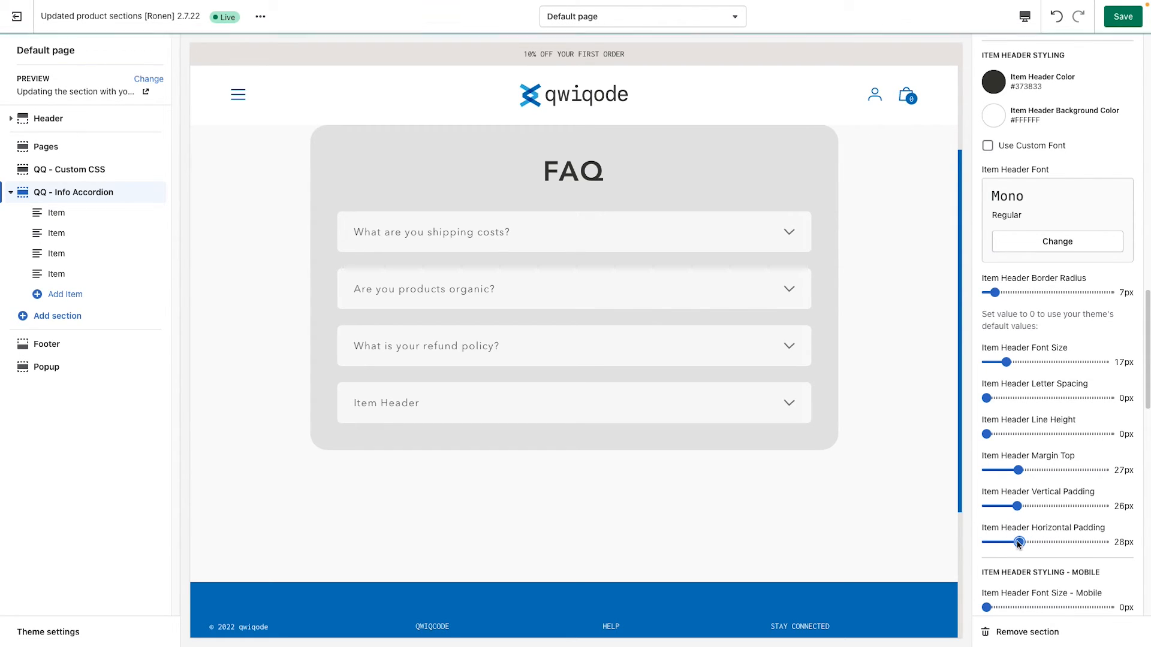
- Set the item header icon color to red, #E62525, from the currently used colors
scroll(1025, 548, "down", 4)
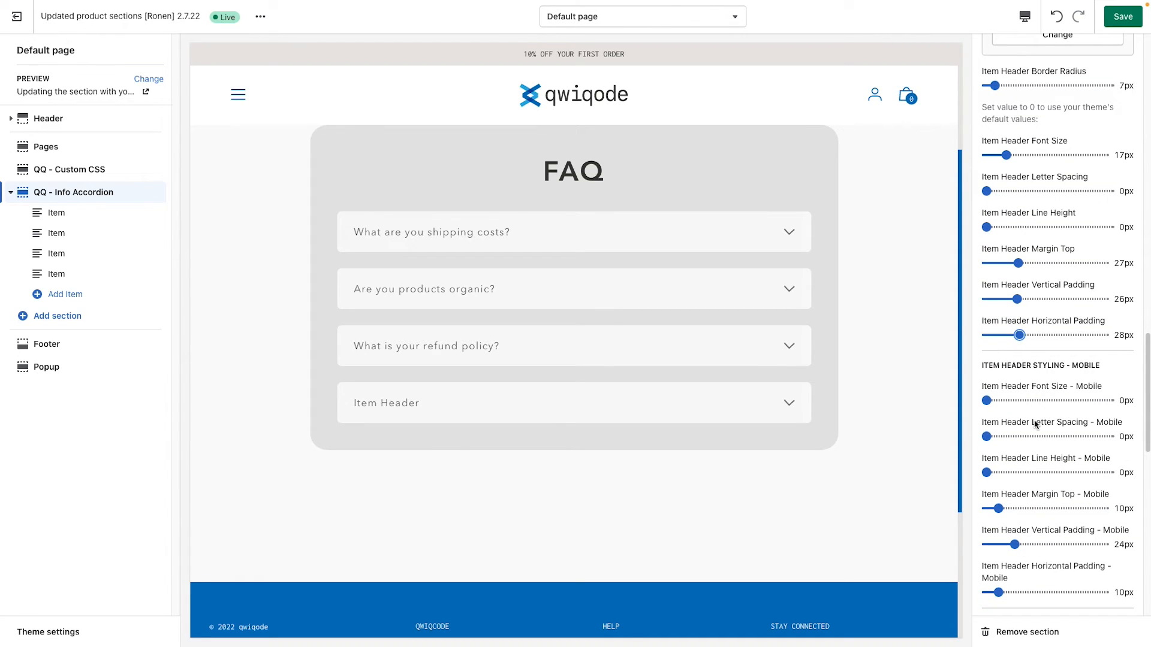
scroll(1055, 564, "down", 5)
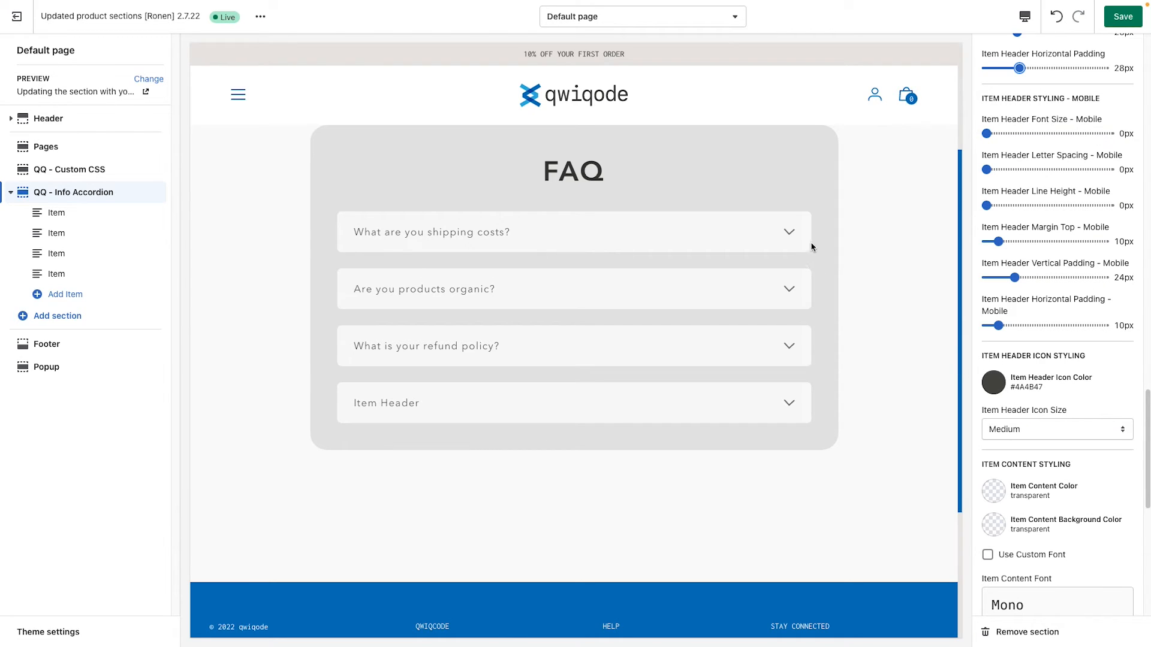
left_click(992, 385)
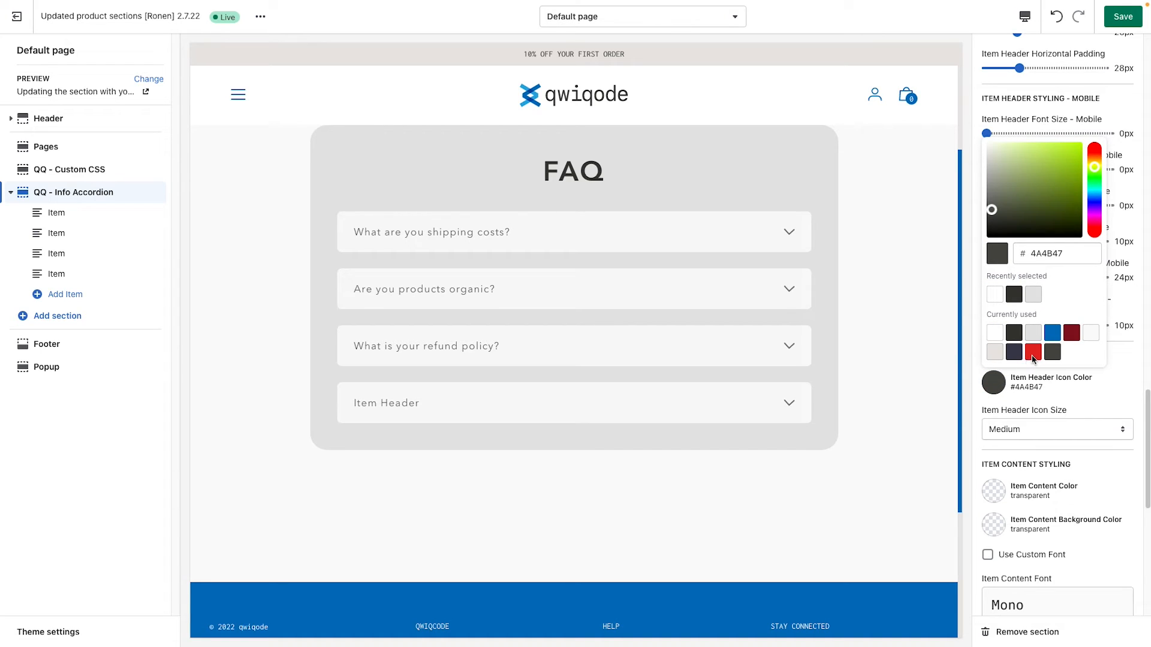
left_click(1032, 357)
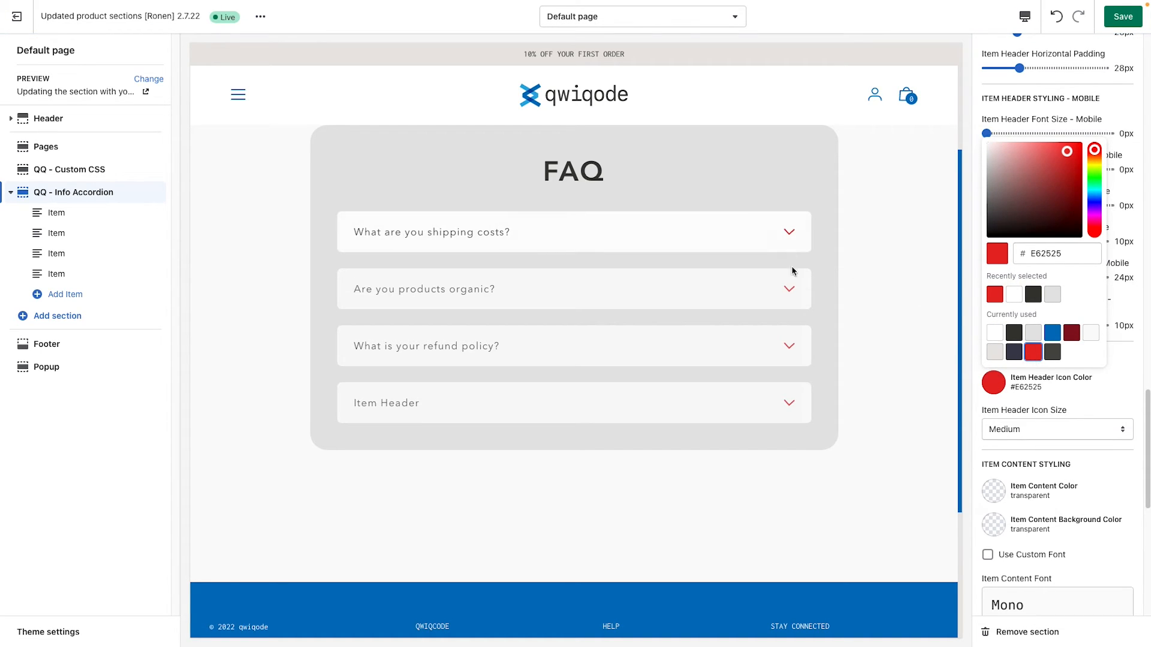
left_click(1105, 394)
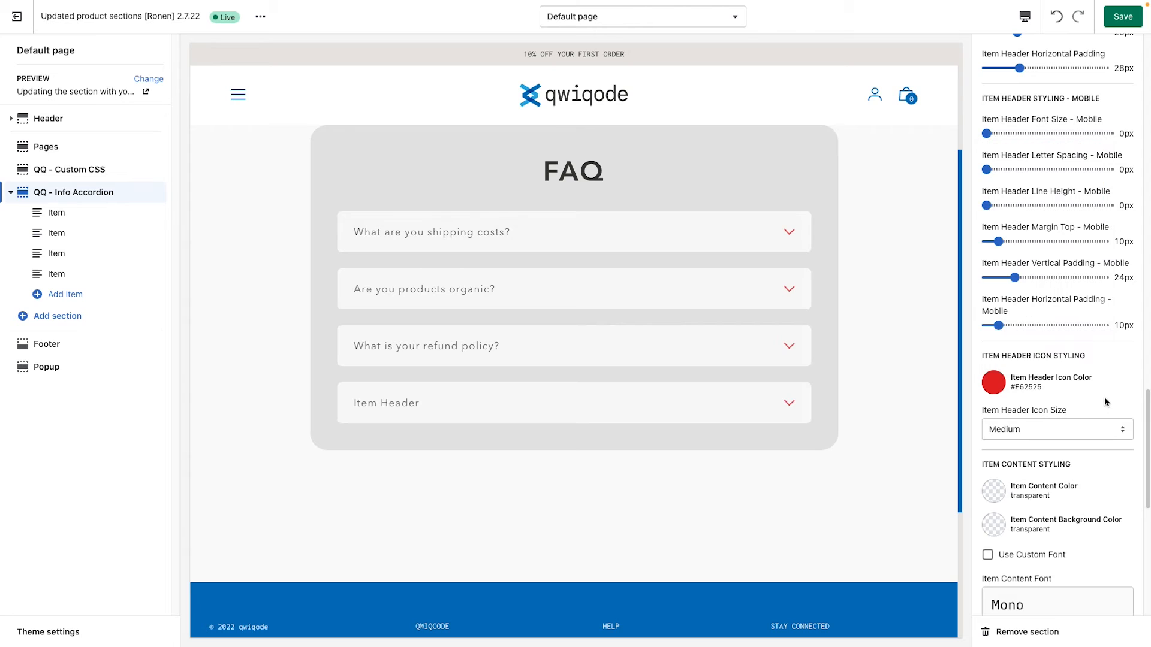
- Try the Small and Large item header icon sizes and set the size to Small
left_click(1053, 426)
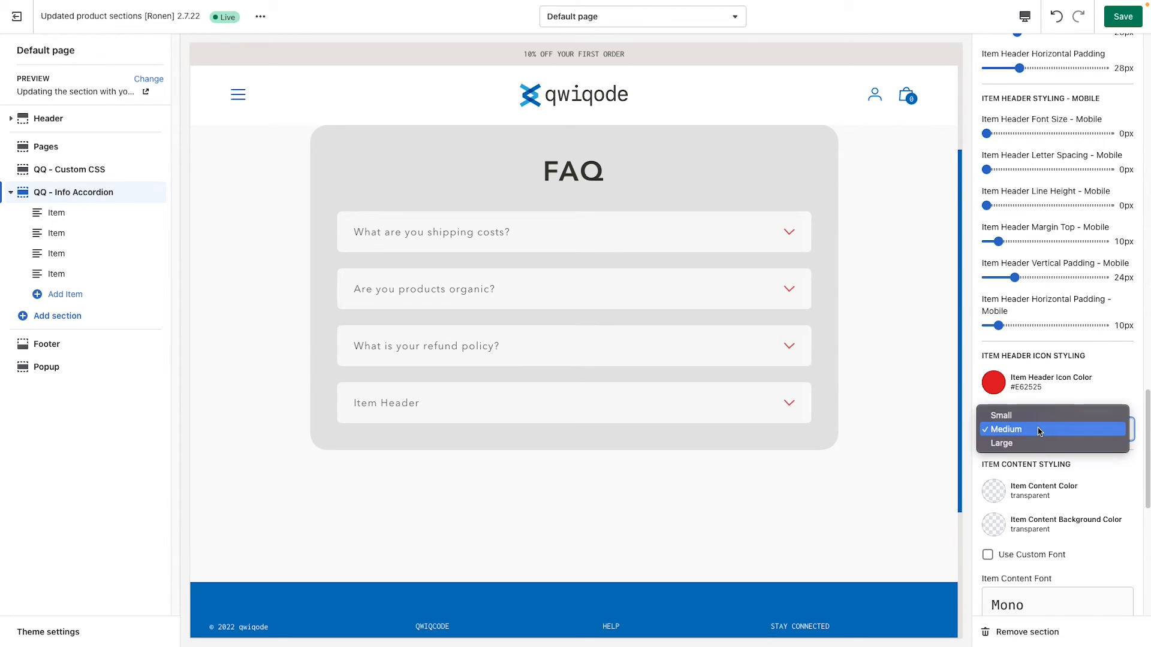
left_click(1035, 415)
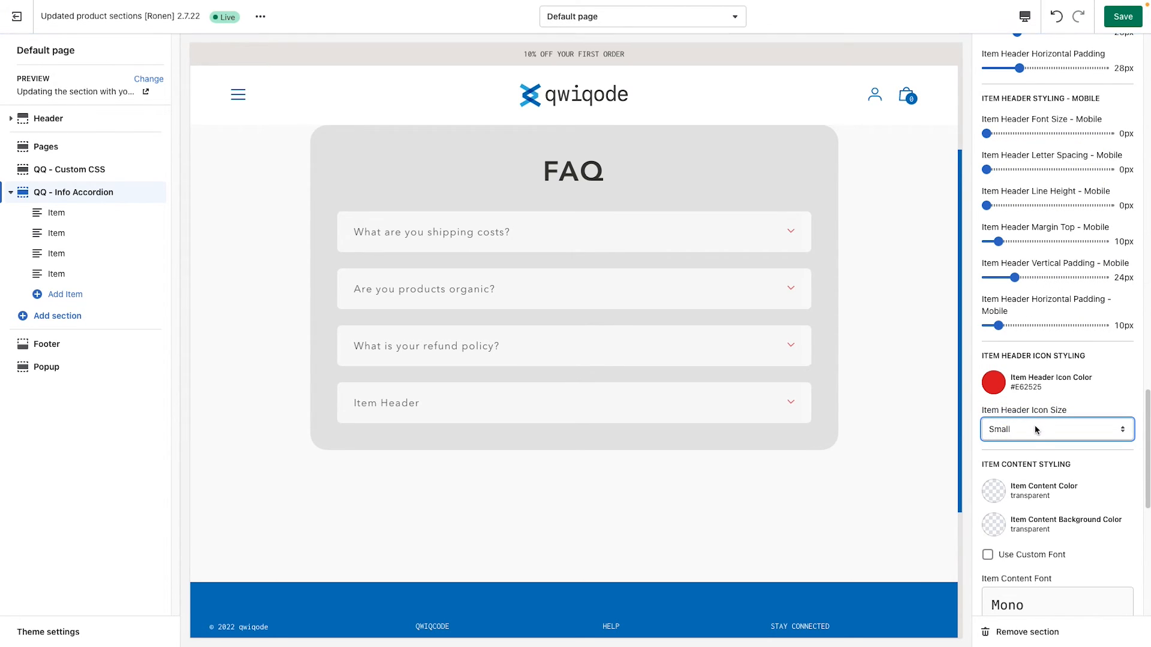
left_click(1036, 430)
left_click(1039, 457)
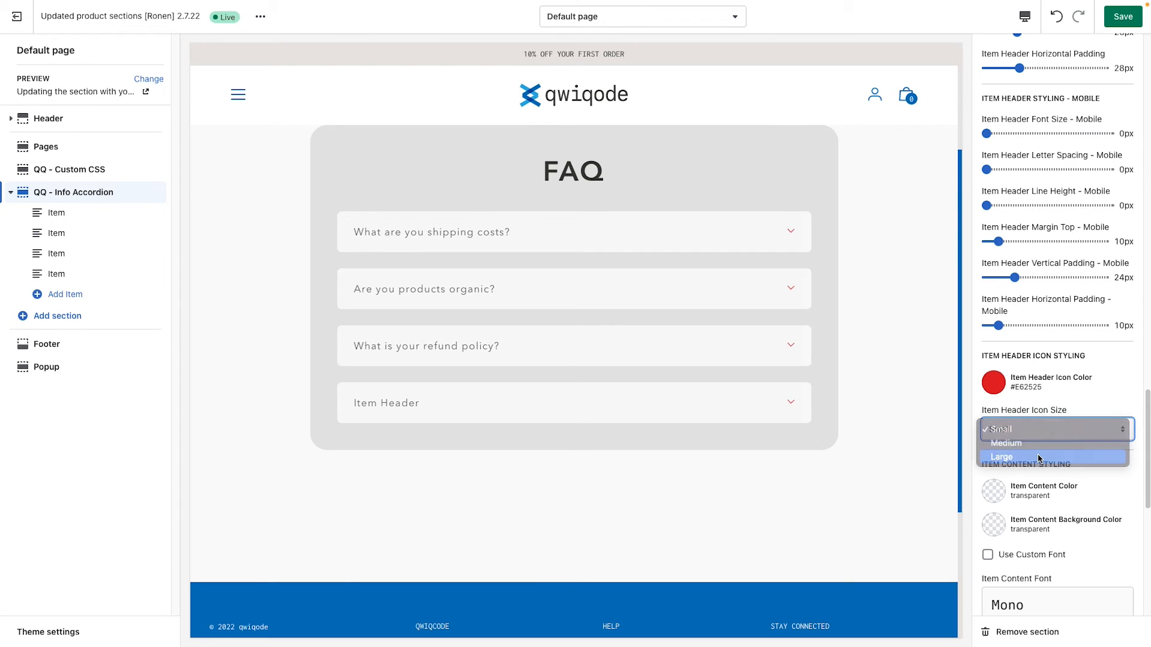
left_click(1034, 430)
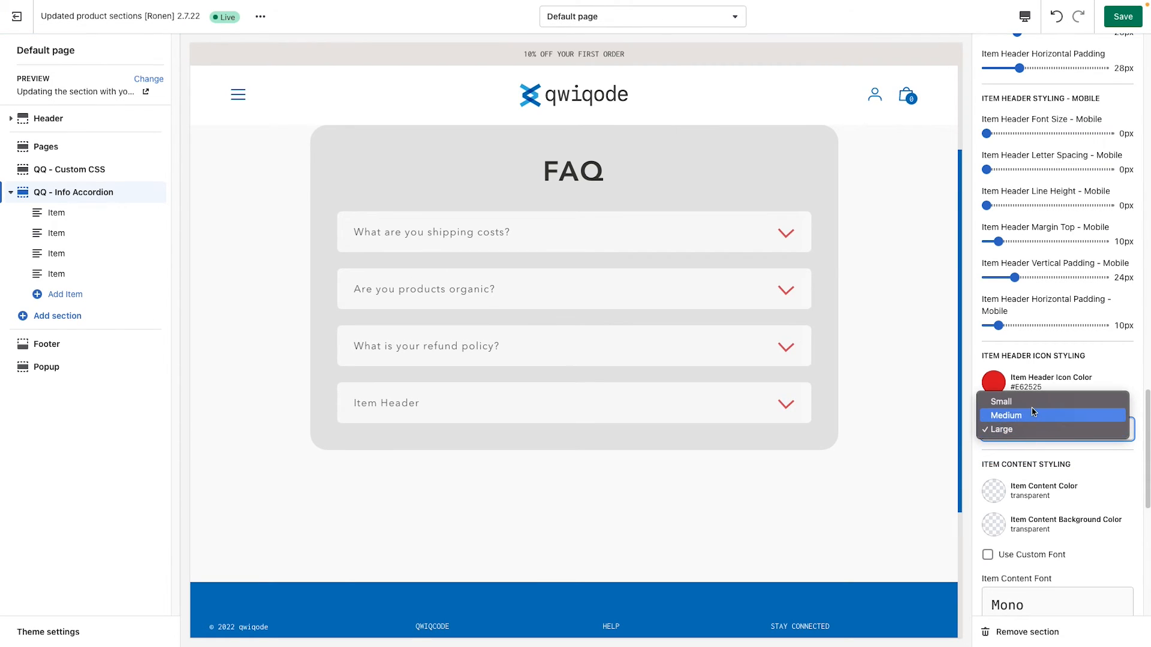
left_click(1029, 402)
- Expand the shipping costs item in the preview to inspect its text and set the item content color to #373833
scroll(1059, 506, "down", 3)
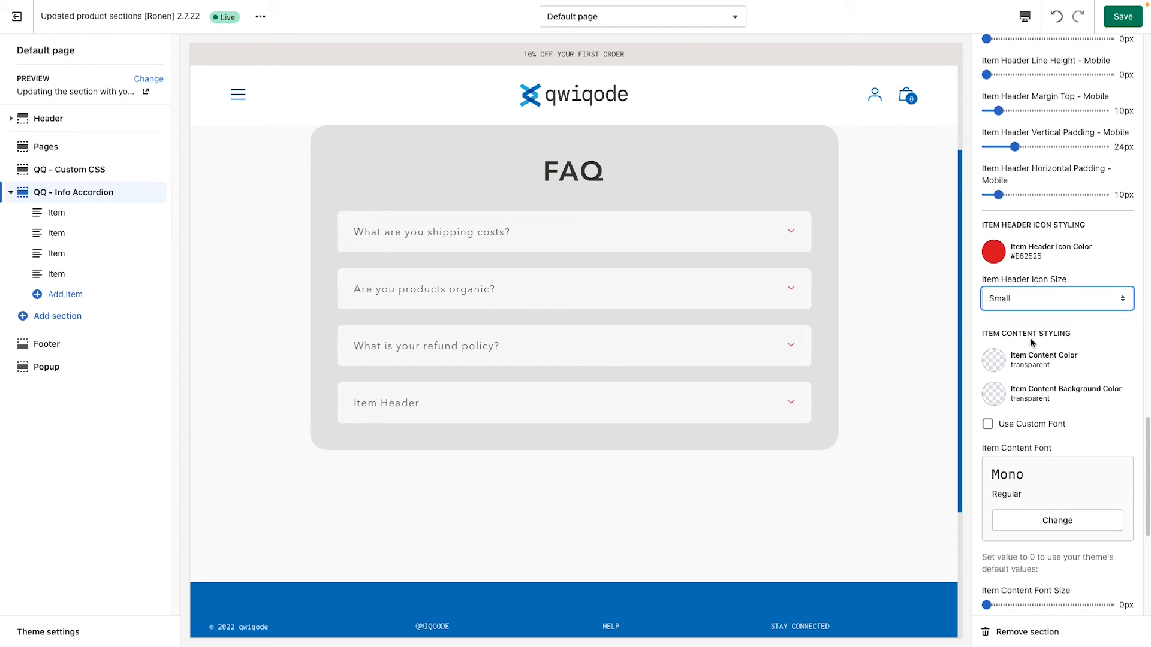
left_click(672, 239)
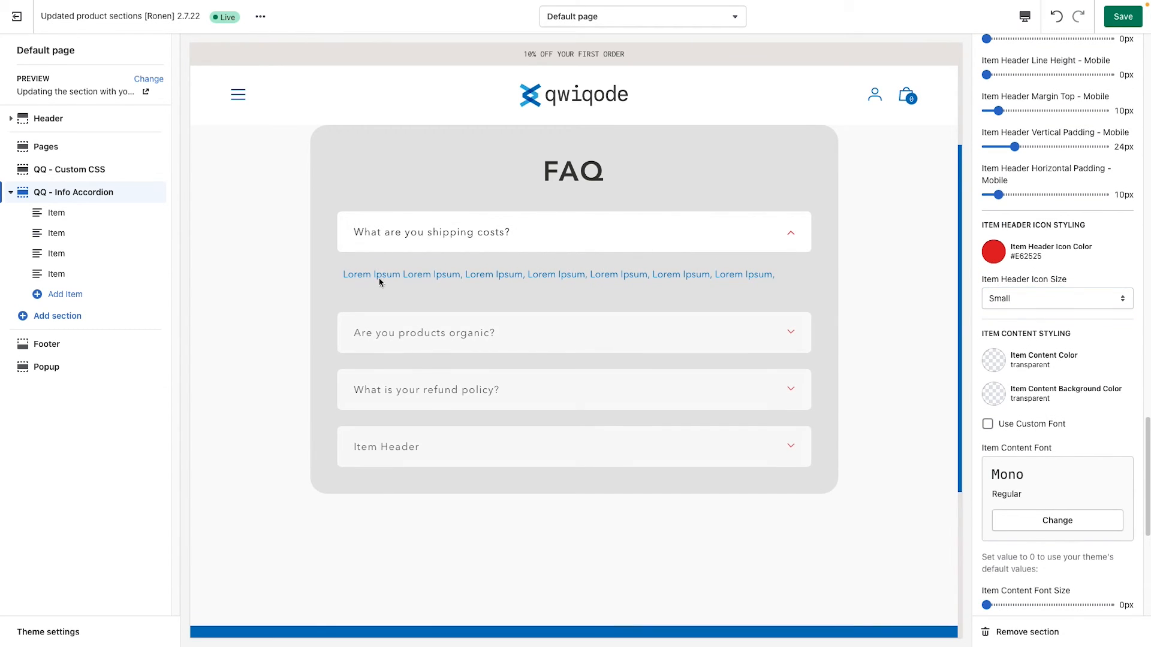
left_click_drag(362, 276, 665, 276)
left_click(682, 276)
left_click_drag(771, 274, 654, 275)
left_click(678, 301)
left_click(994, 362)
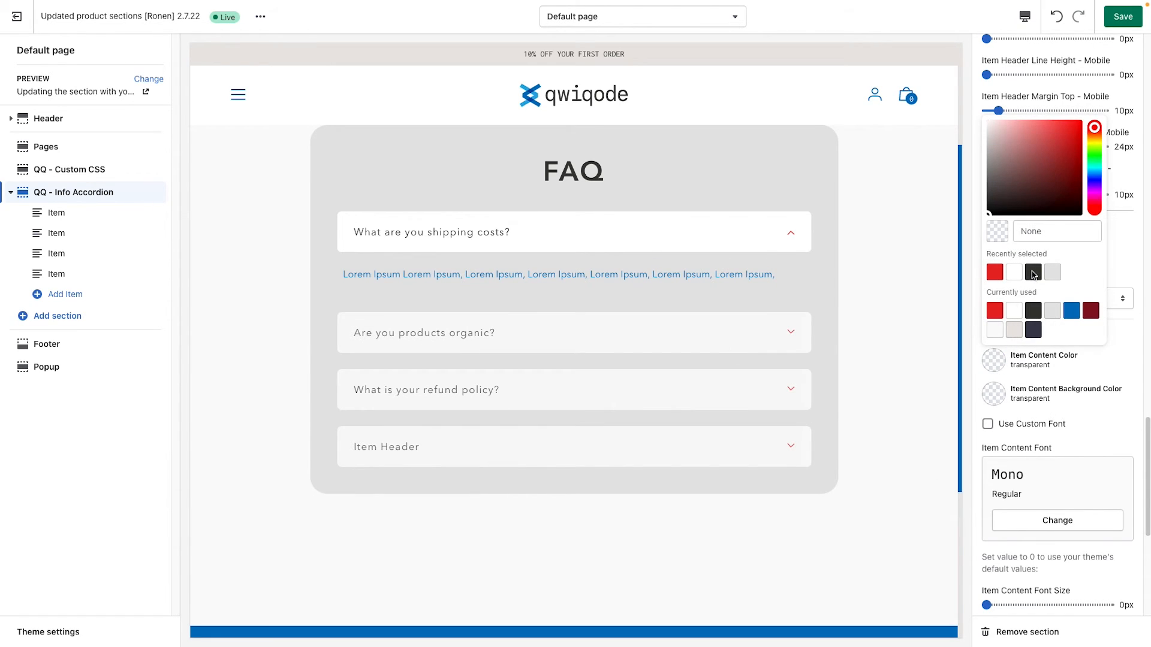
left_click(1033, 272)
left_click(1060, 414)
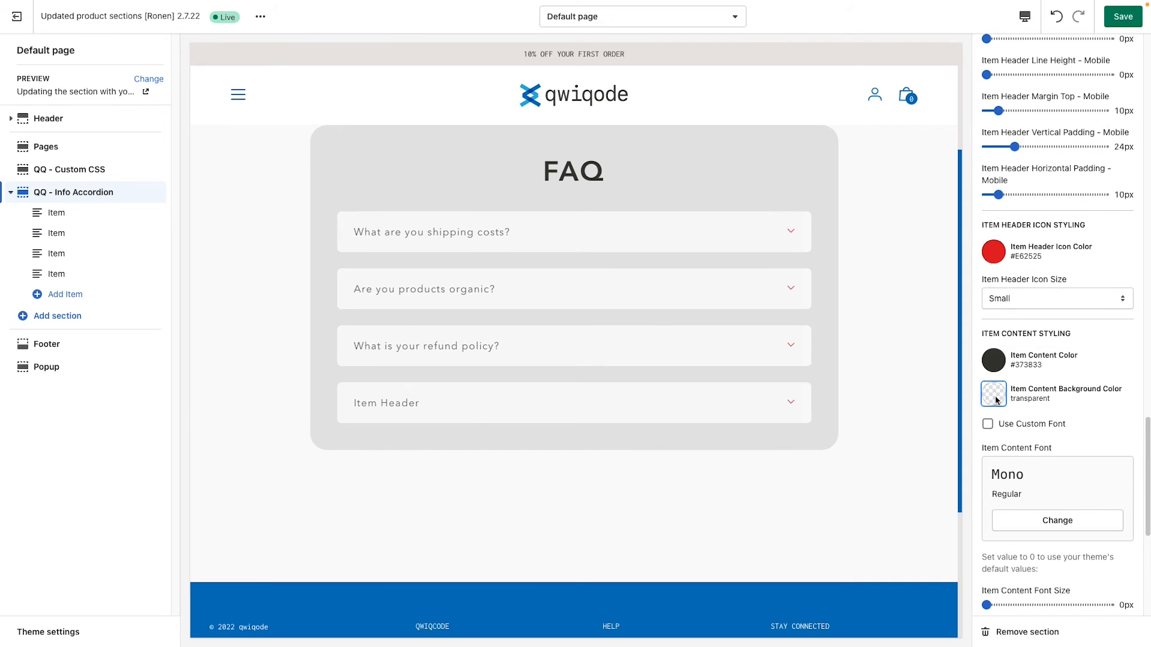
- Set the item content background color to #3D3D50 and the item content color to #FAFAFA, checking them on the expanded shipping costs item
left_click(993, 396)
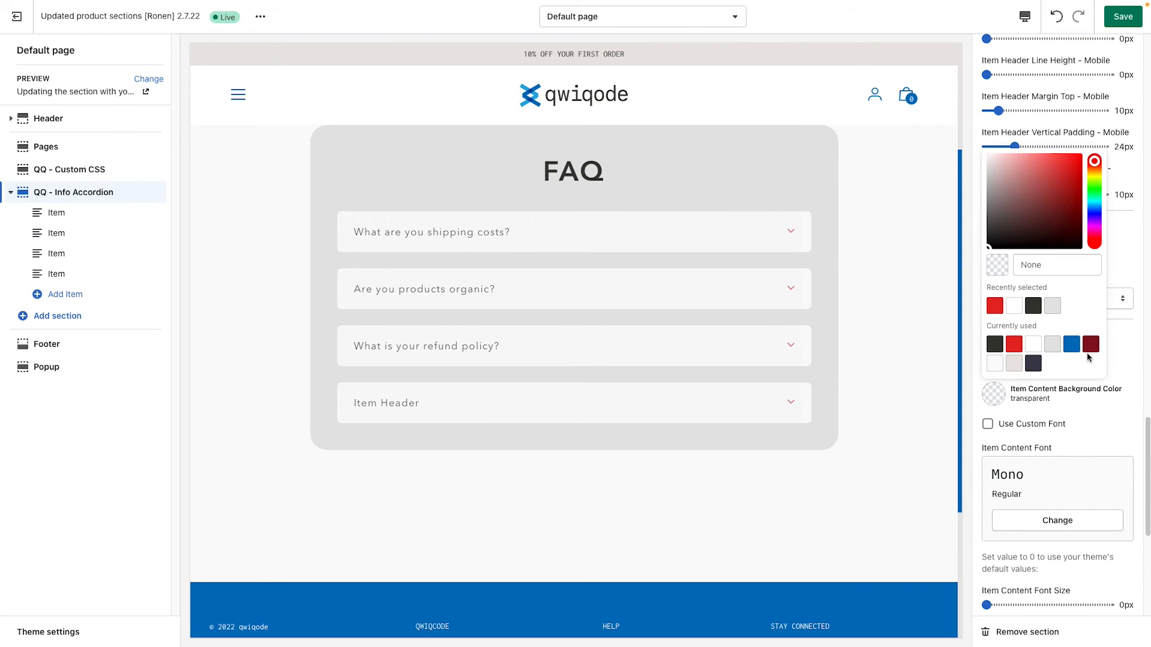
left_click(1036, 365)
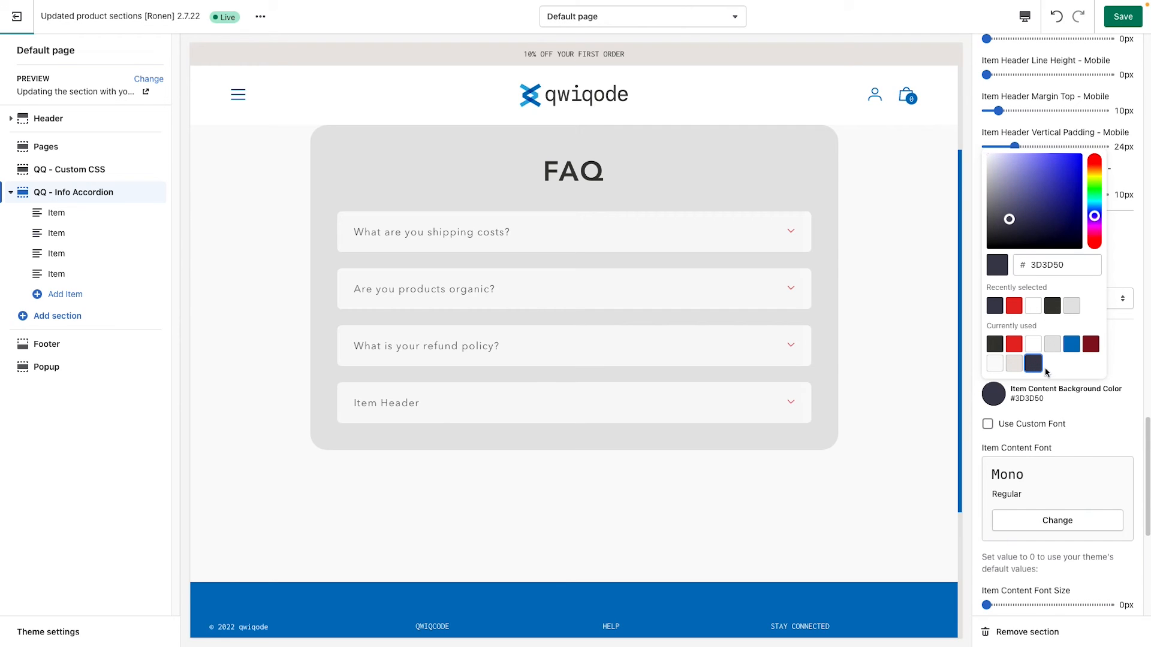
left_click(1077, 415)
left_click(1006, 366)
left_click(1021, 331)
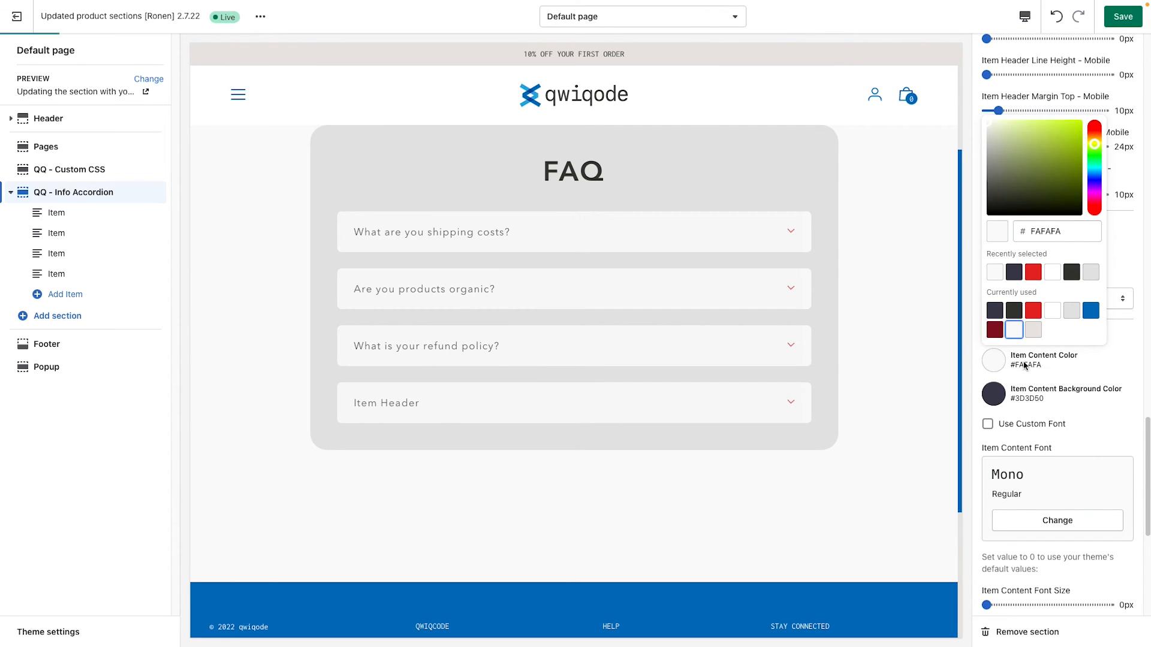
left_click(605, 230)
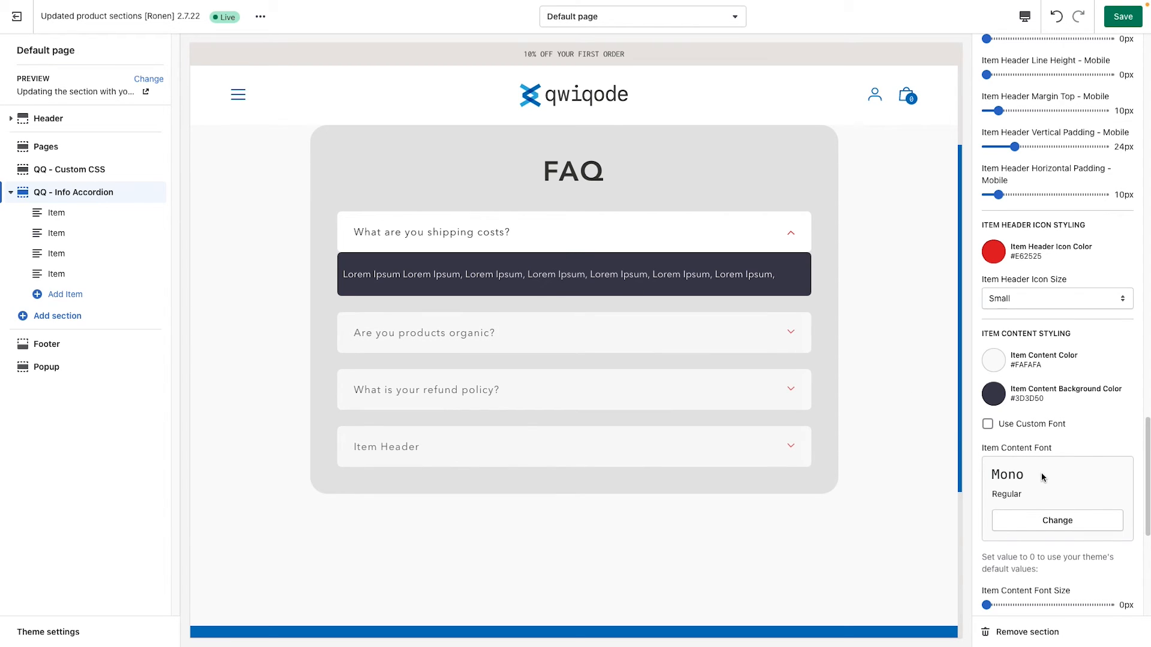
- Set the item content horizontal padding to 25px, expanding the shipping costs item in the preview to check it
scroll(1041, 473, "down", 3)
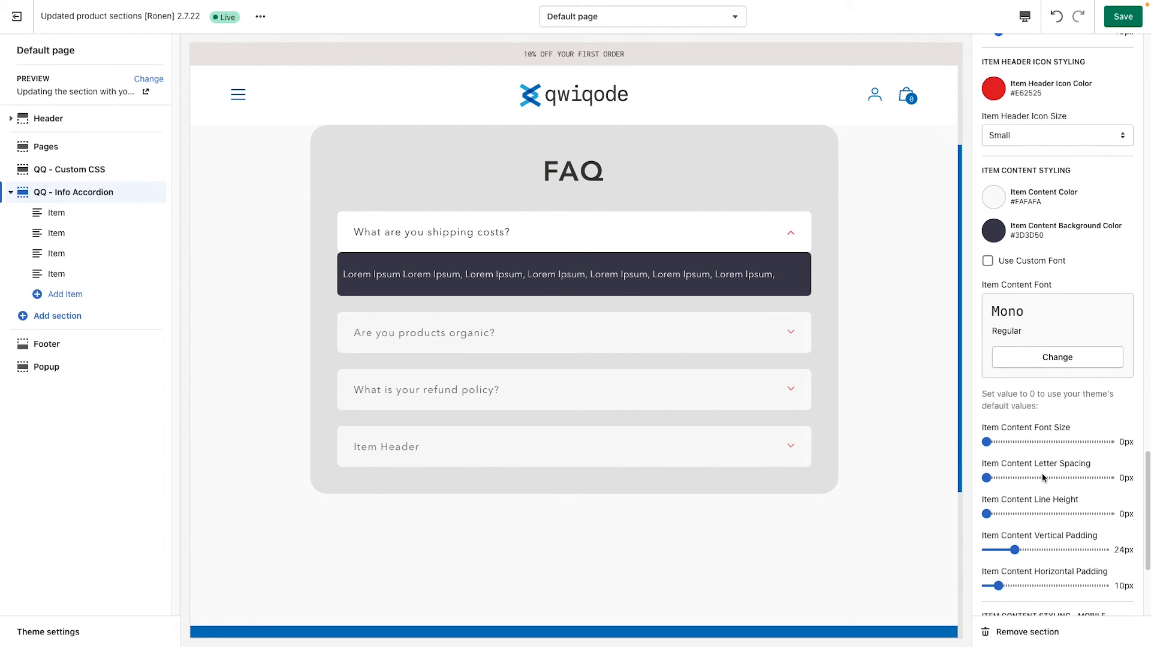
scroll(1042, 478, "down", 1)
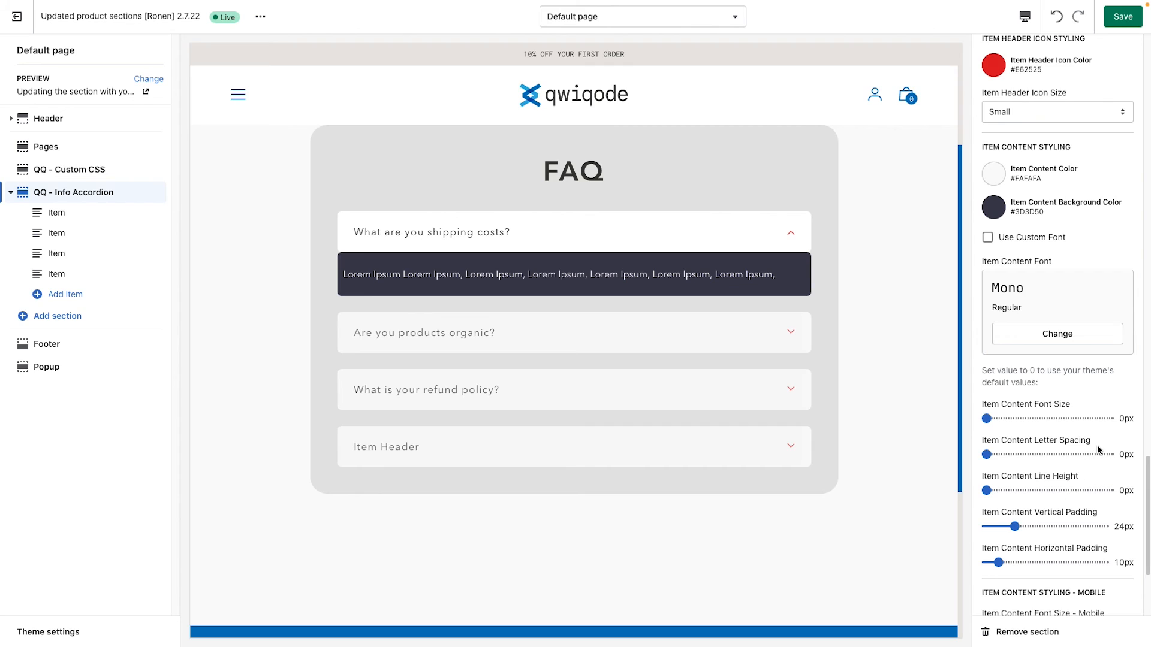
scroll(1013, 556, "down", 2)
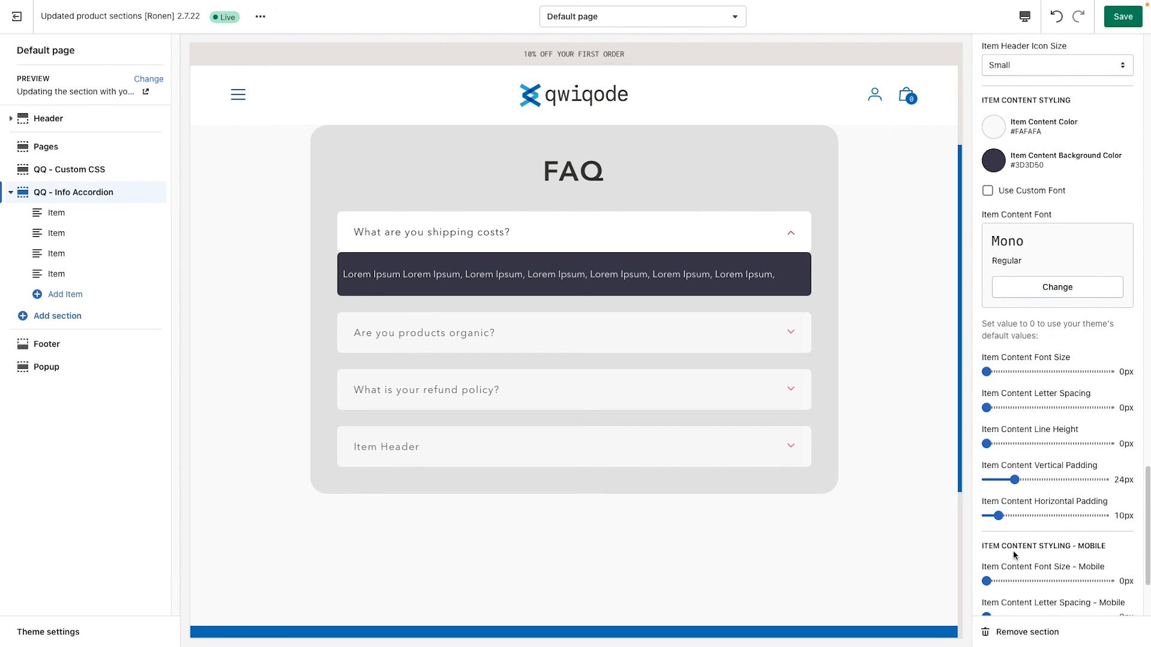
left_click_drag(997, 509, 1000, 510)
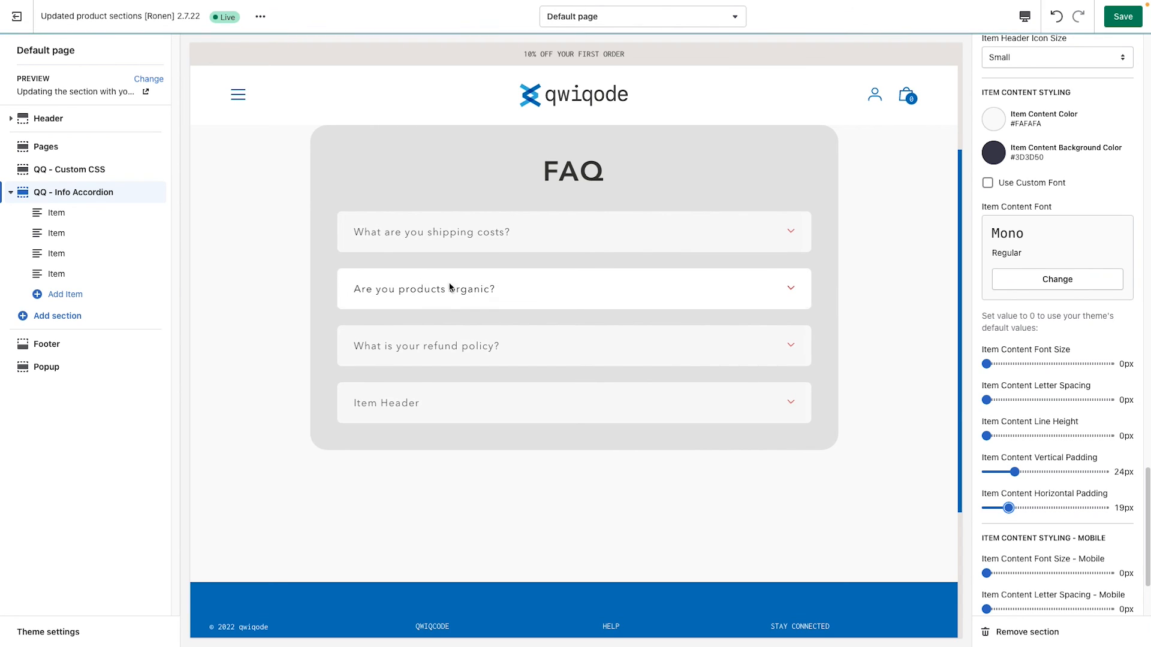
left_click(541, 233)
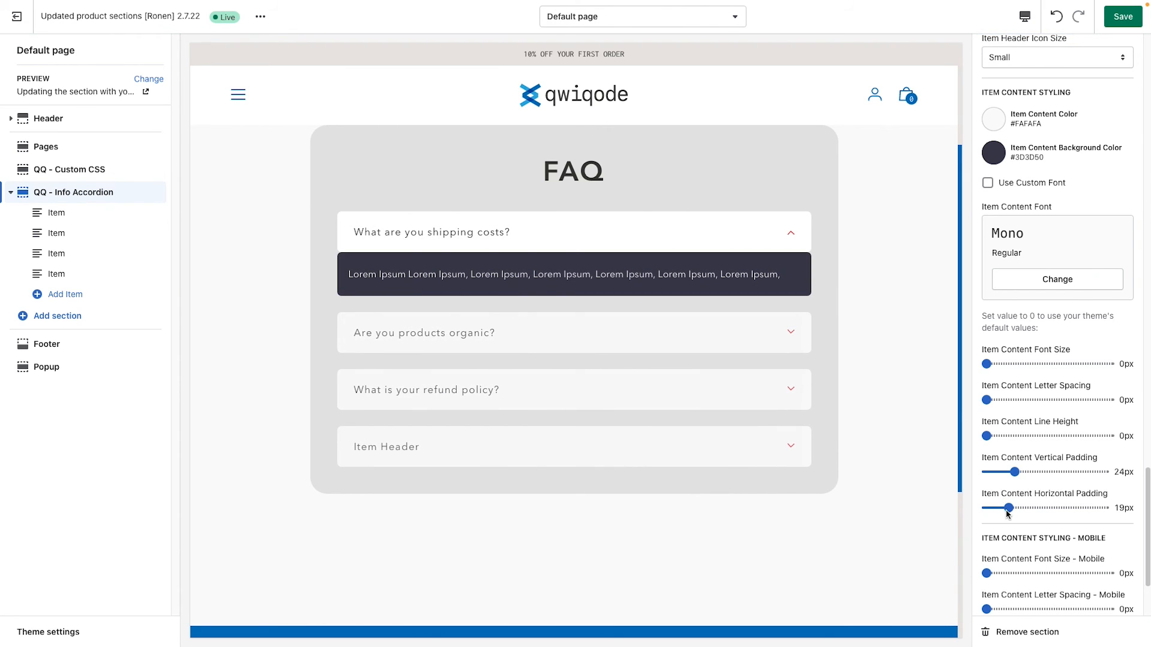
left_click_drag(1009, 508, 1016, 508)
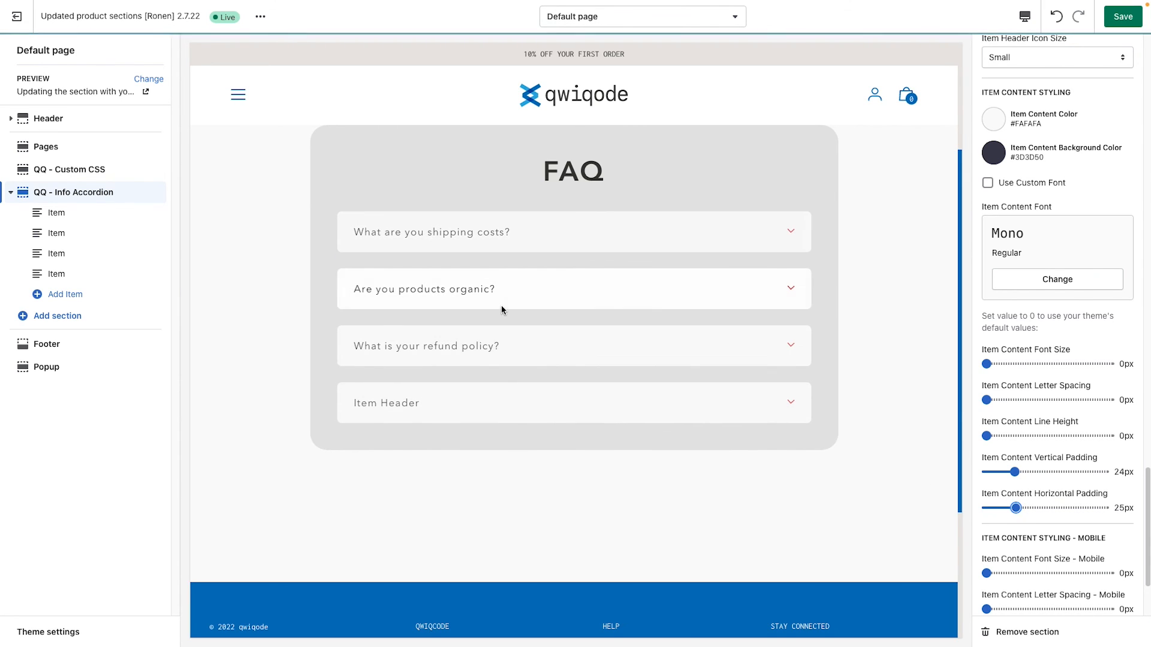
left_click(428, 224)
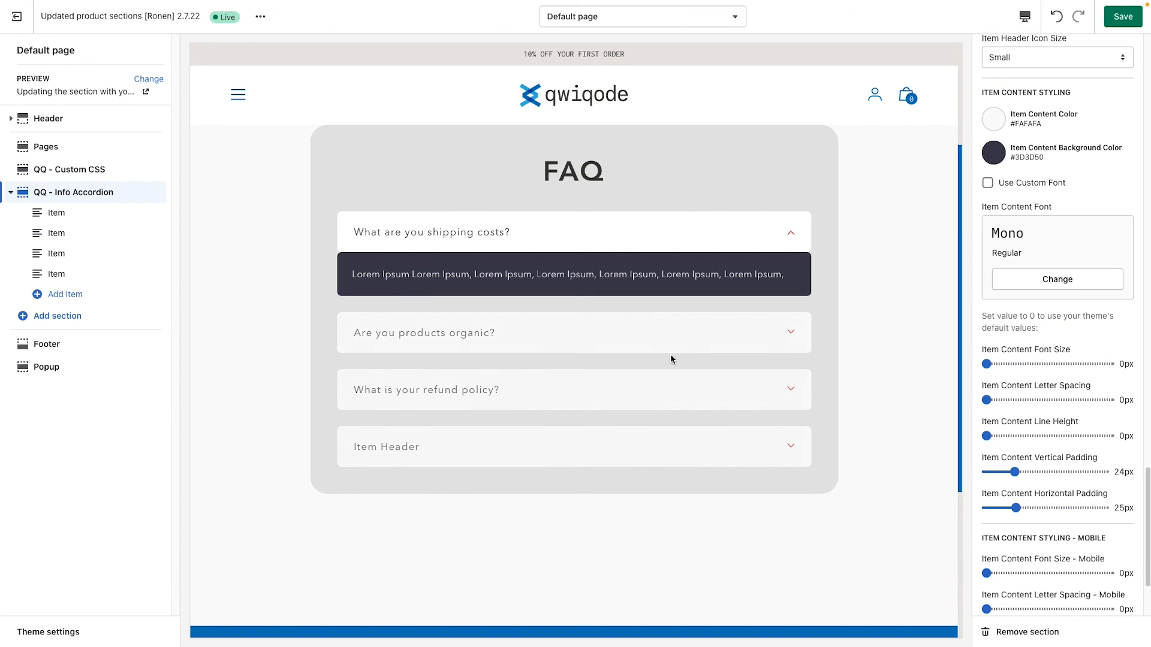
- Move the "Are you products organic?" item above the shipping costs item in the accordion's item order
scroll(1065, 570, "down", 2)
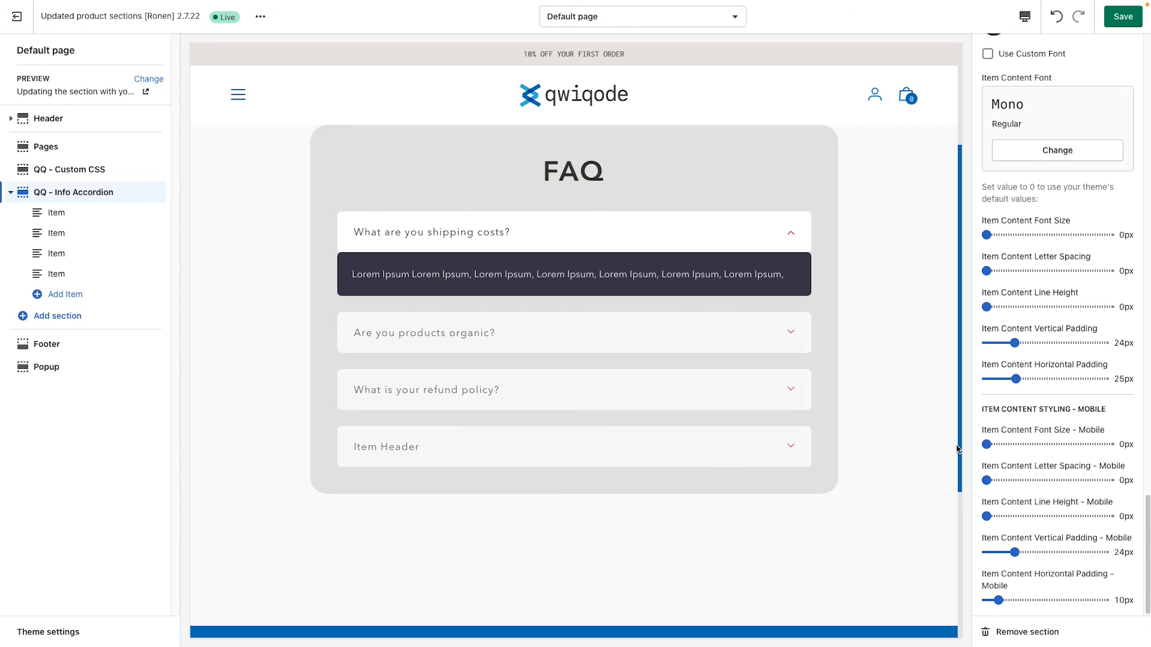
mouse_move(145, 237)
left_click_drag(162, 234, 160, 211)
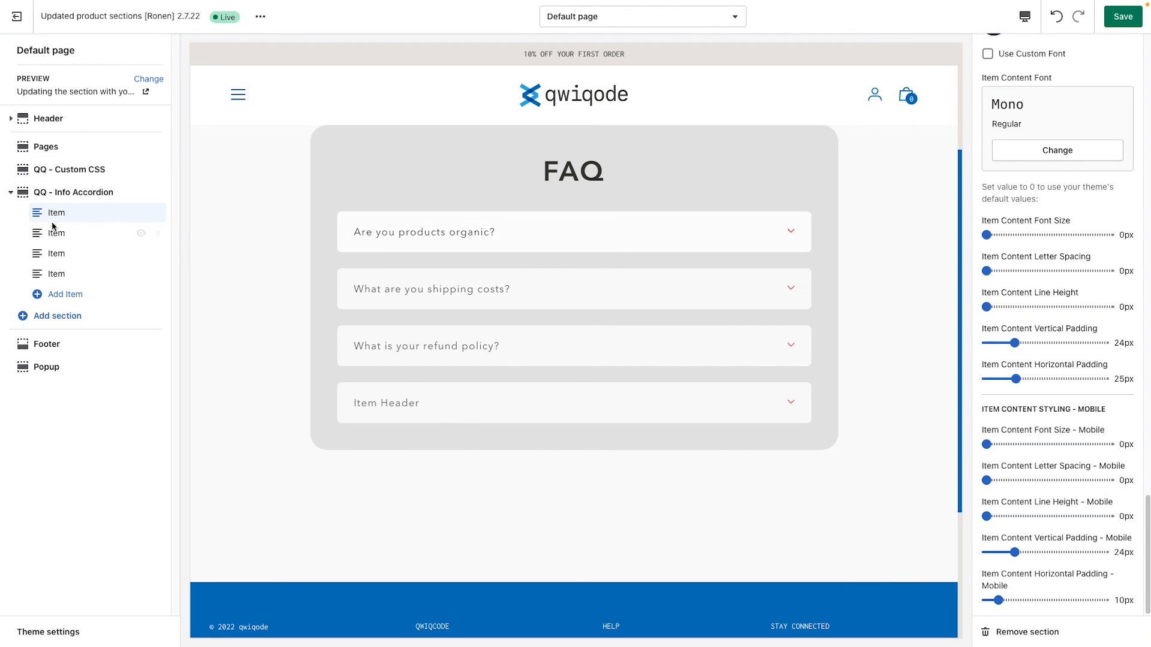